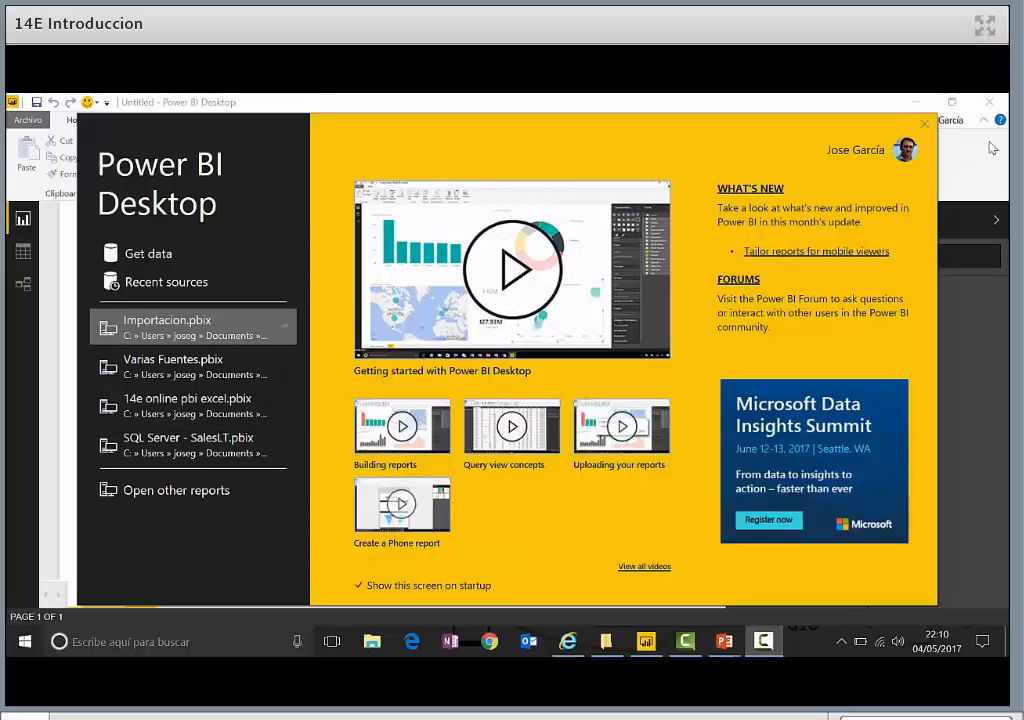
Step: Dismiss the start screen and look through the empty report's data view and relationships view
left_click(924, 124)
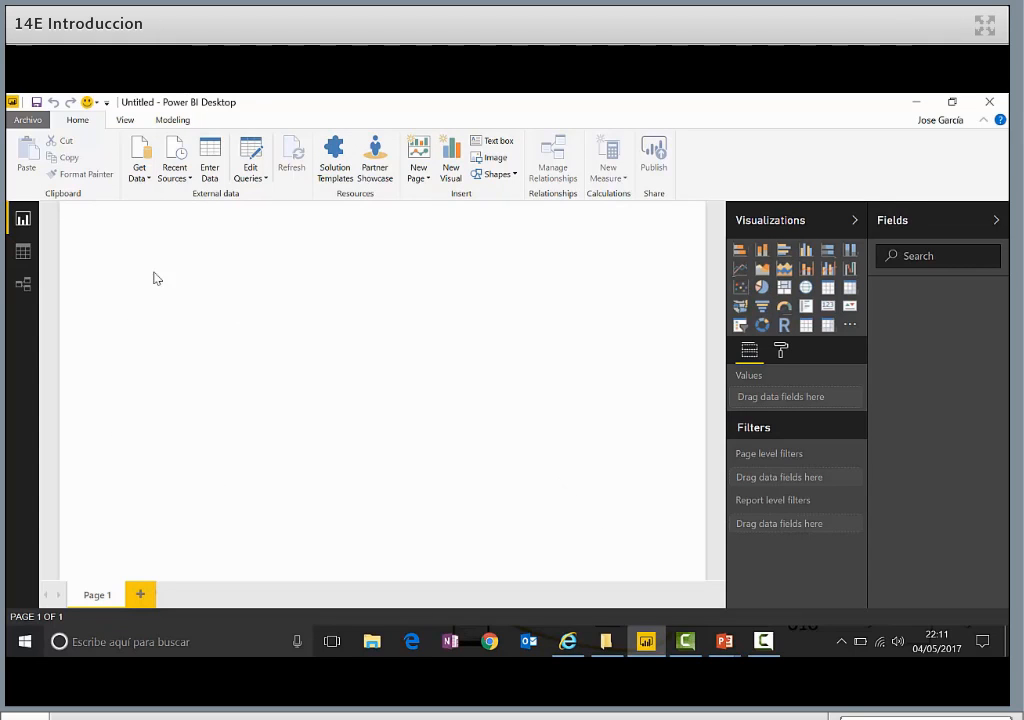
left_click(24, 255)
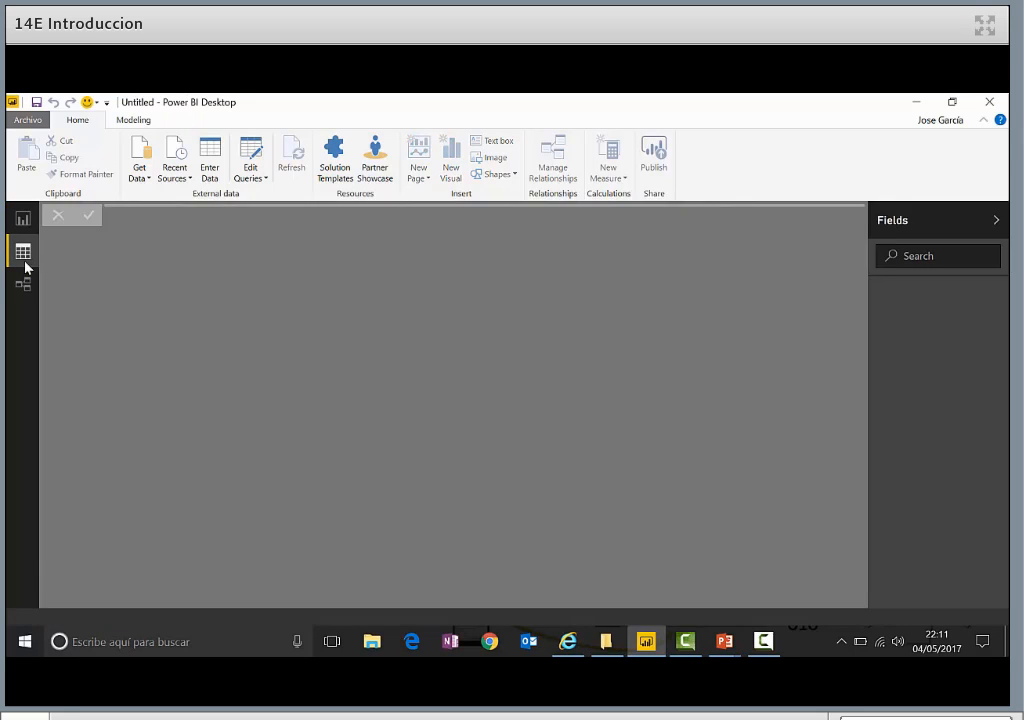
left_click(24, 286)
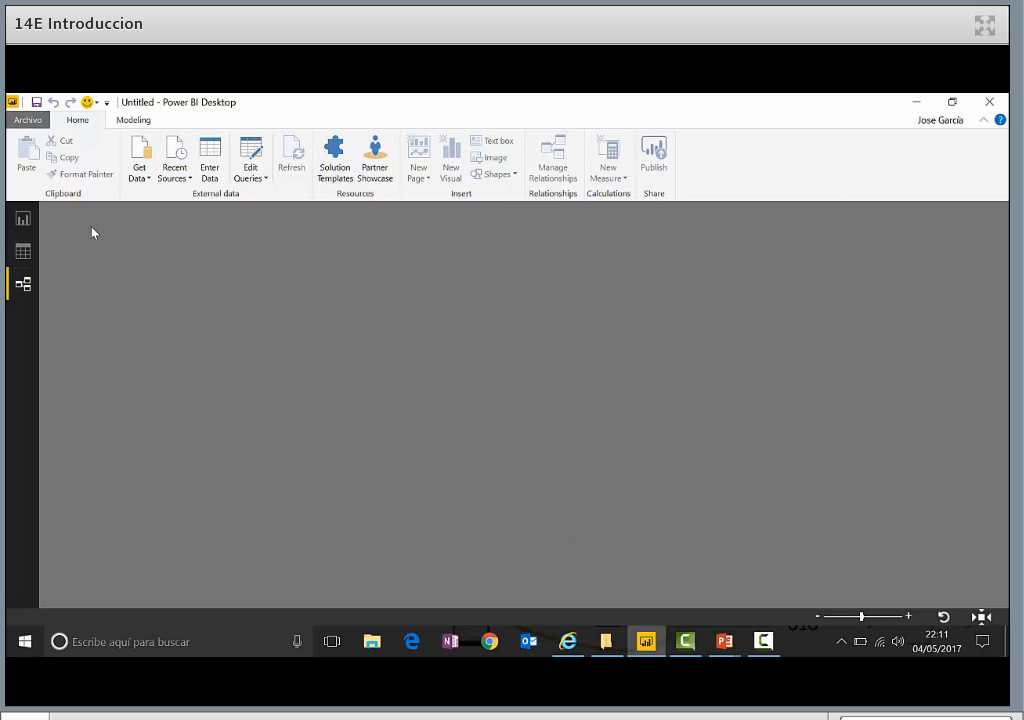
left_click(28, 120)
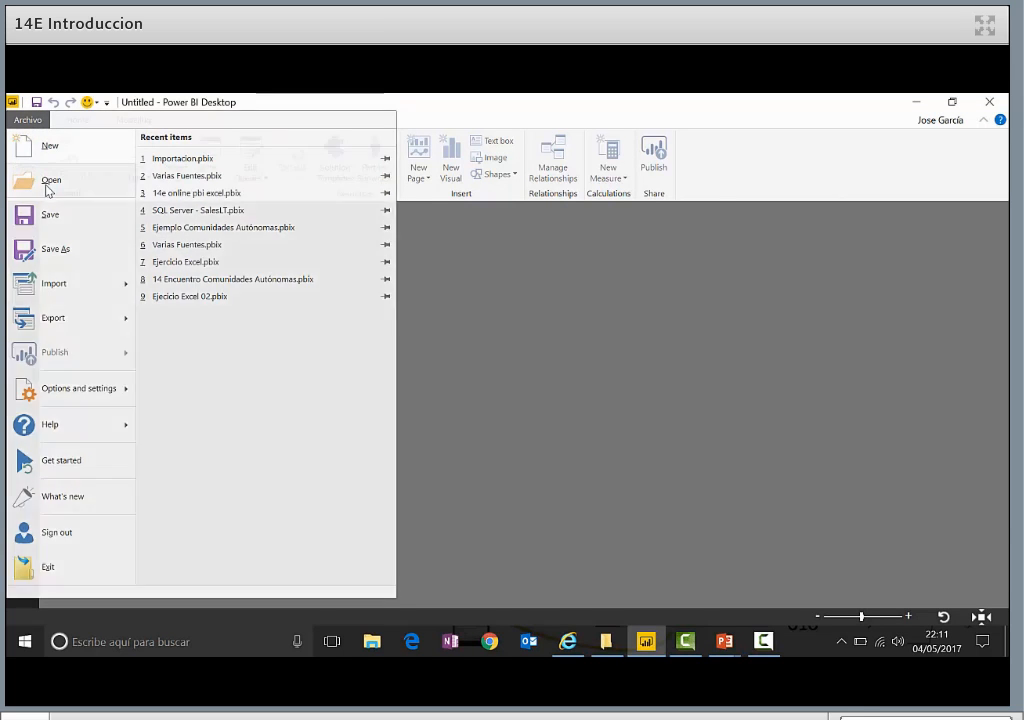
left_click(48, 188)
key("Escape")
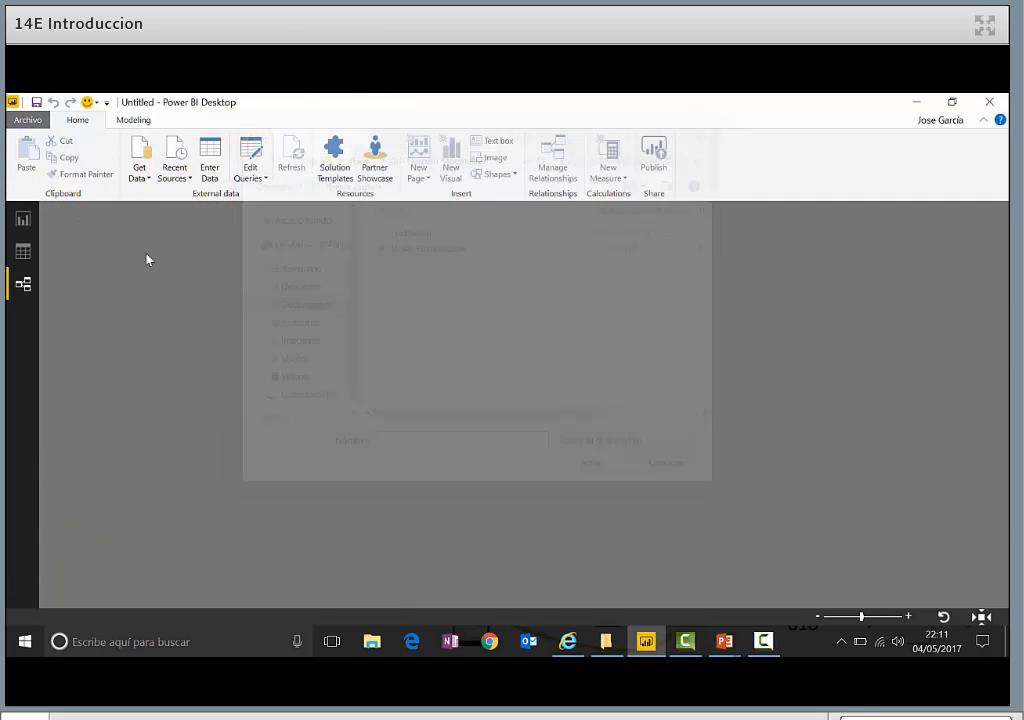
Step: Open the recent report file Varias Fuentes.pbix
left_click(28, 120)
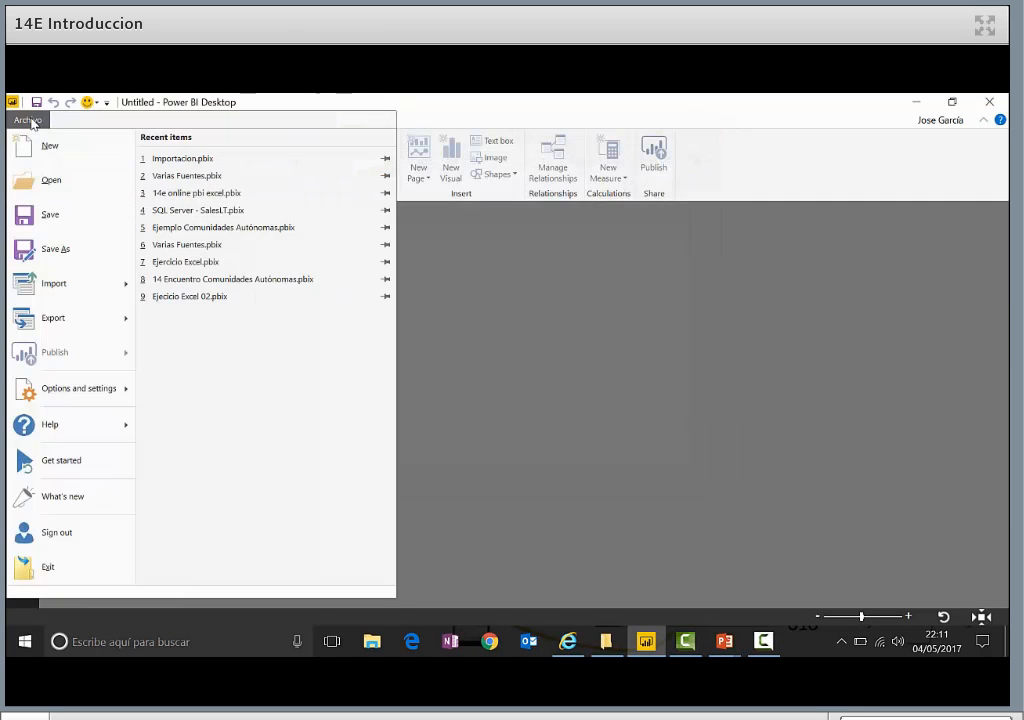
left_click(235, 176)
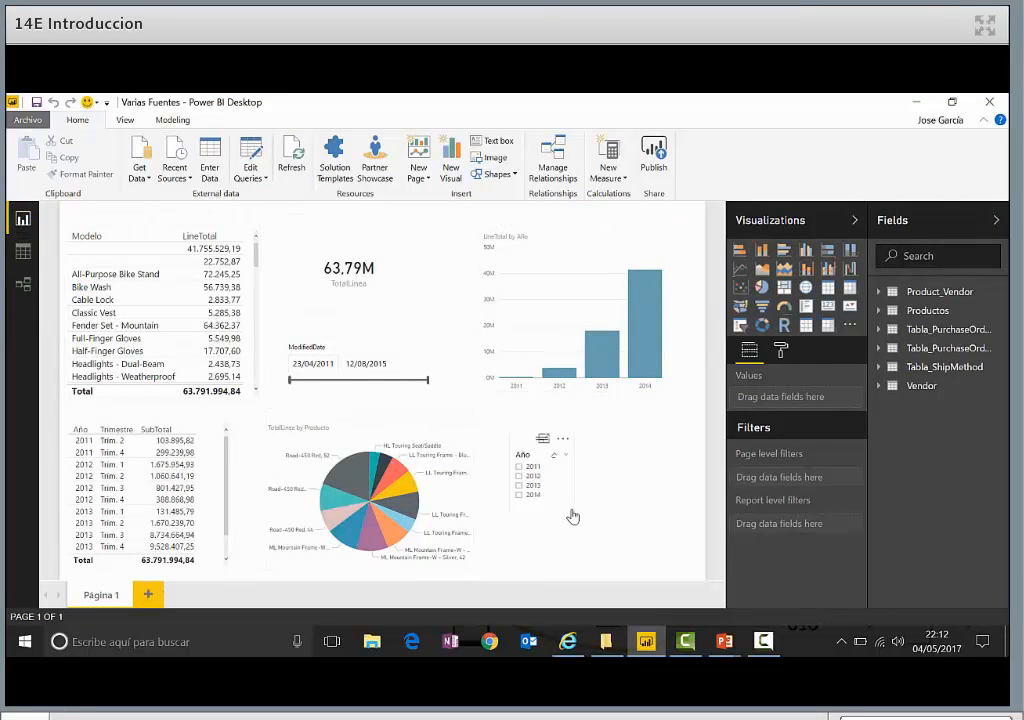
Step: Review the rows of Productos, Tabla_PurchaseOrderDetail and Tabla_PurchaseOrderHeader, and display the model's relationship diagram
left_click(23, 251)
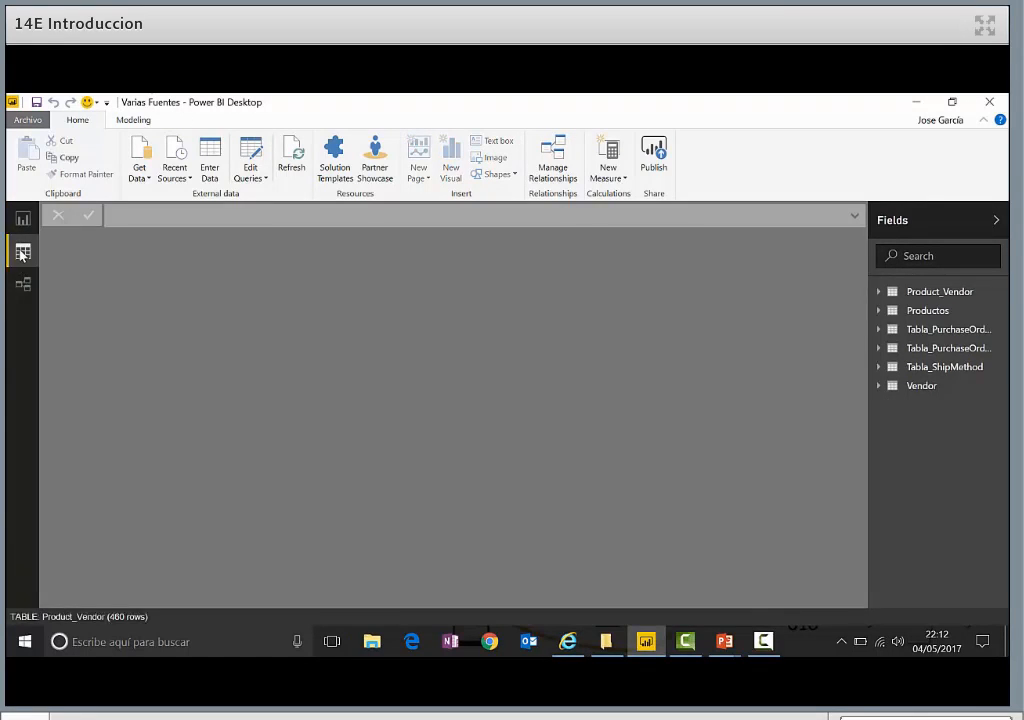
left_click(910, 312)
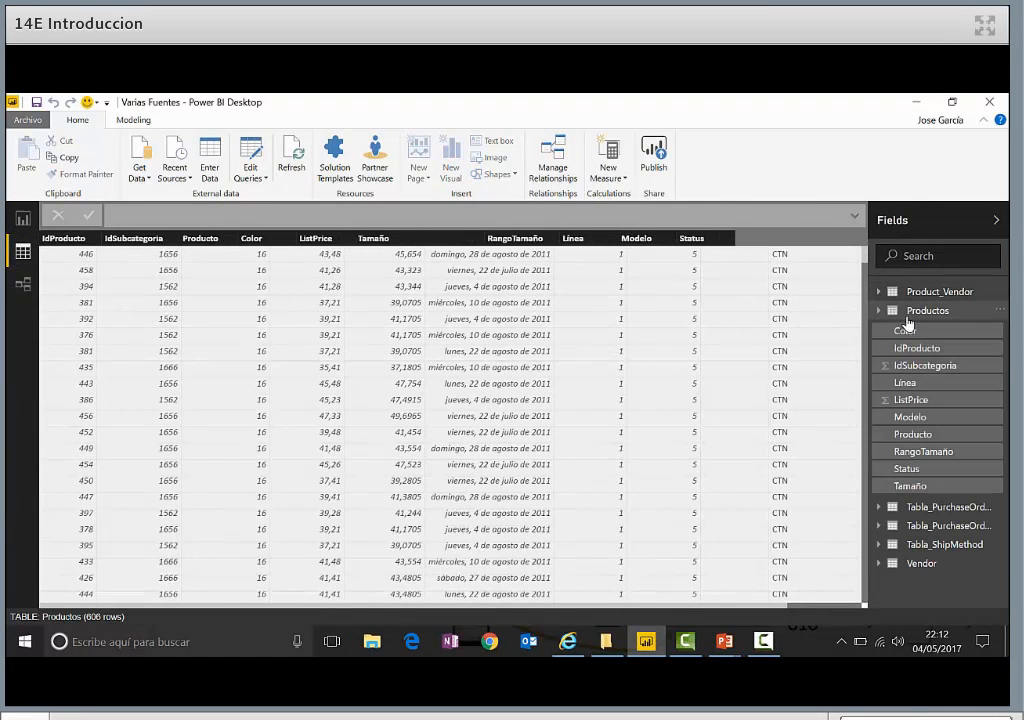
left_click(880, 312)
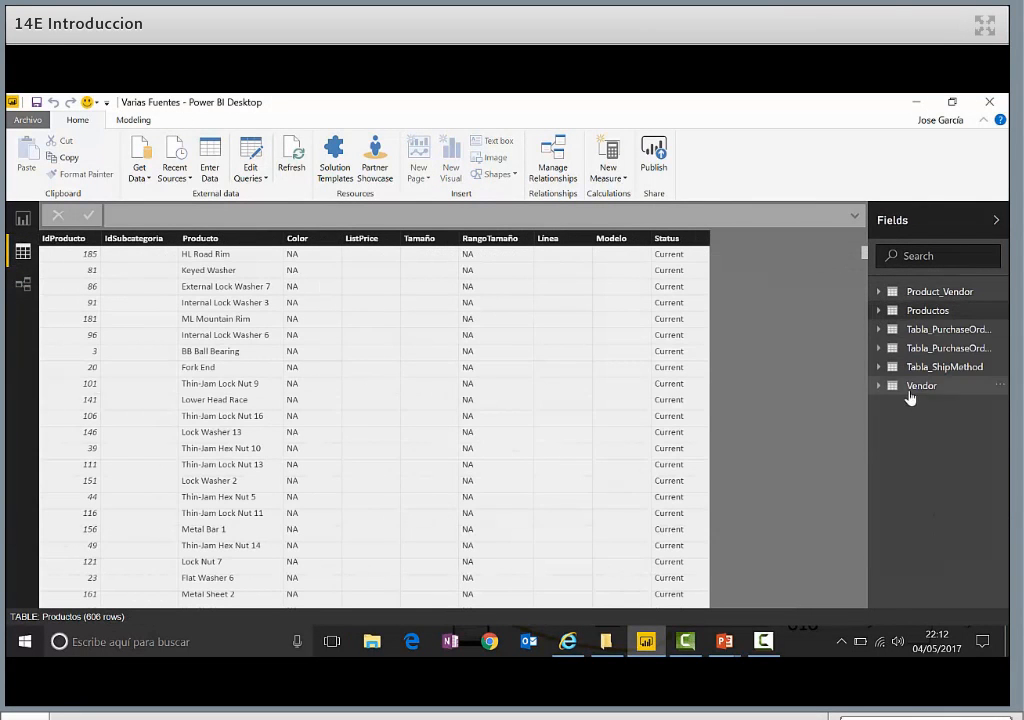
left_click(911, 332)
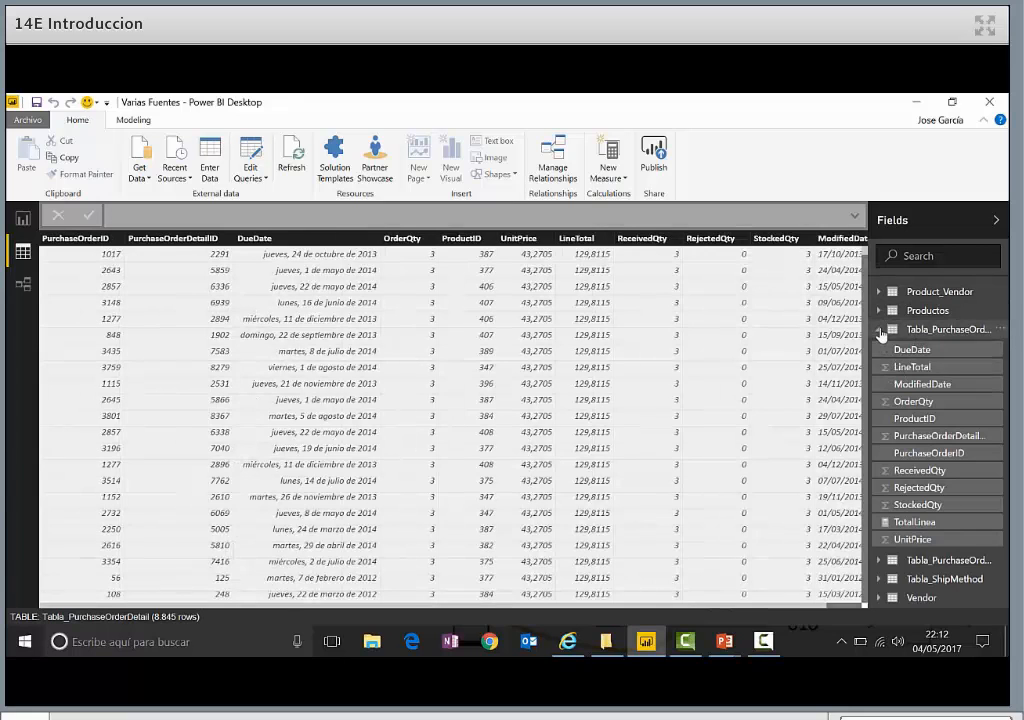
left_click(879, 331)
left_click(880, 349)
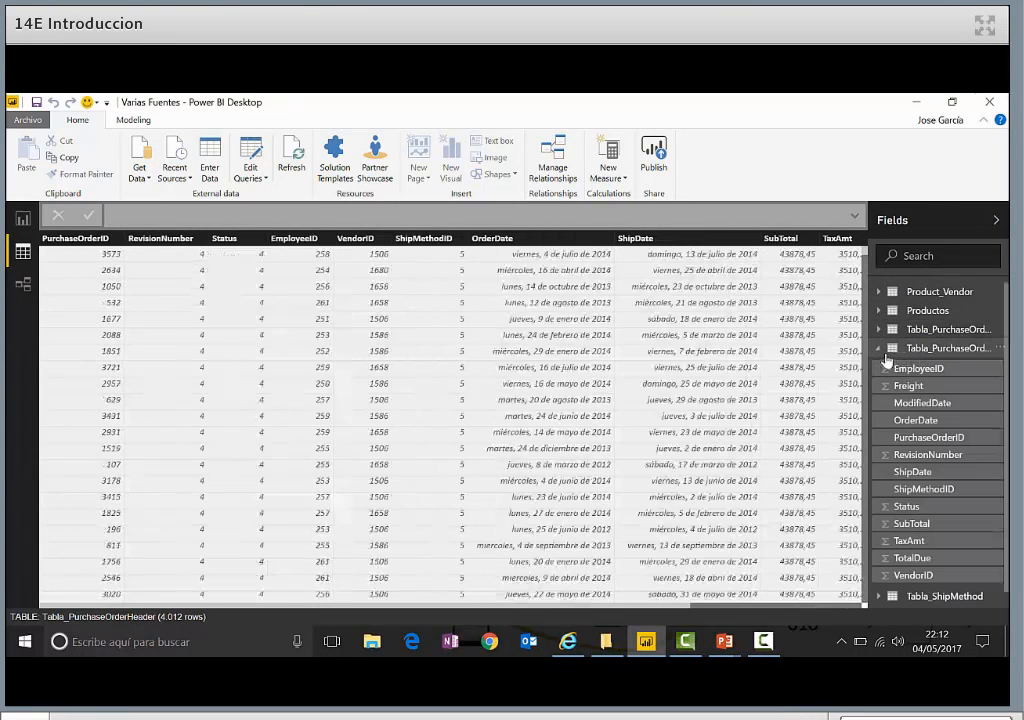
left_click(880, 350)
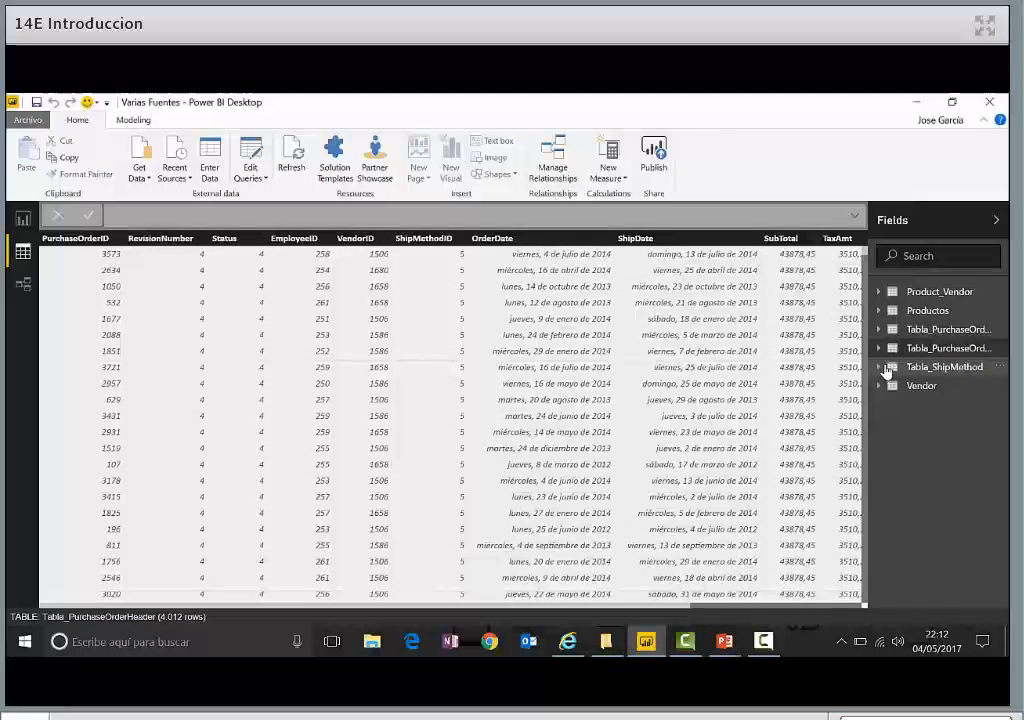
left_click(23, 286)
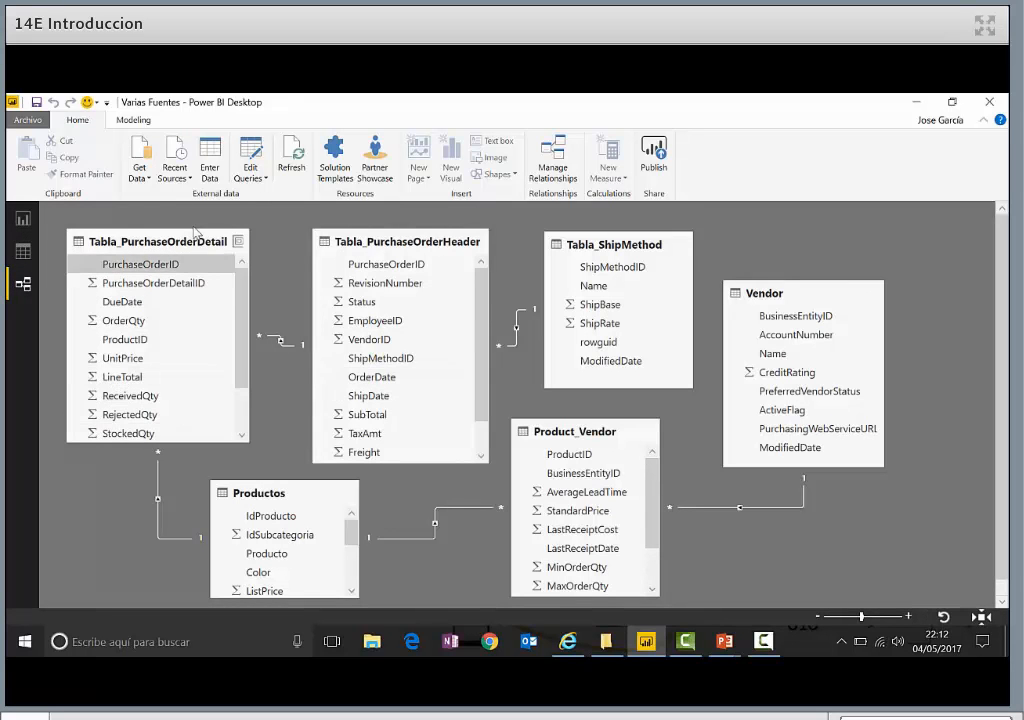
Step: Open the full list of data sources and review the File, Database and Azure connector categories
left_click(143, 178)
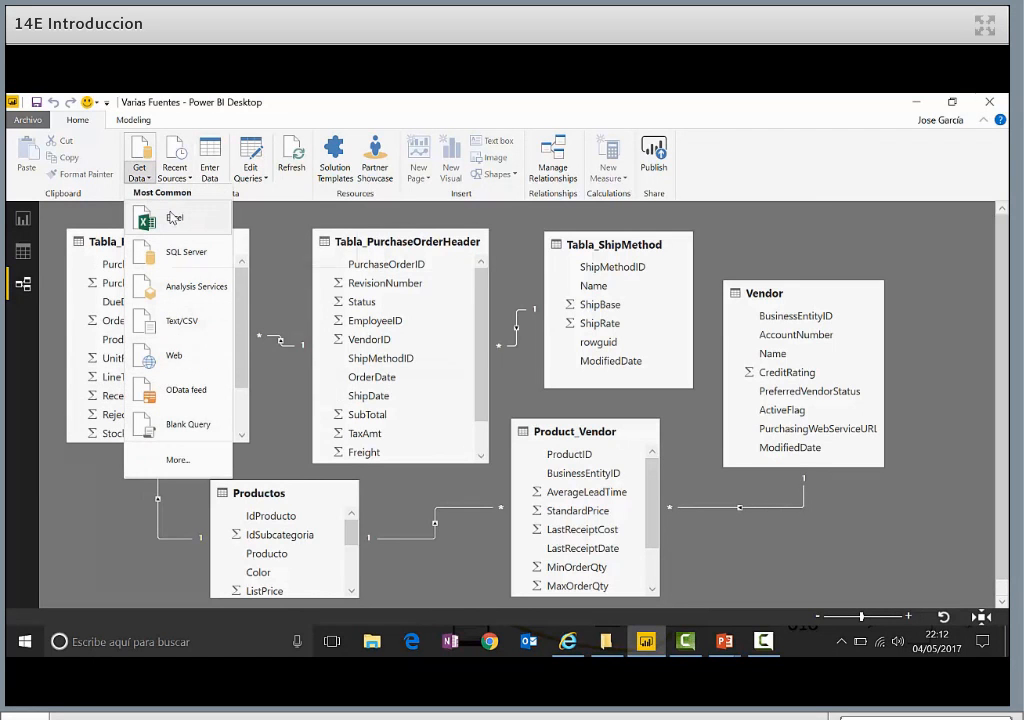
left_click(200, 463)
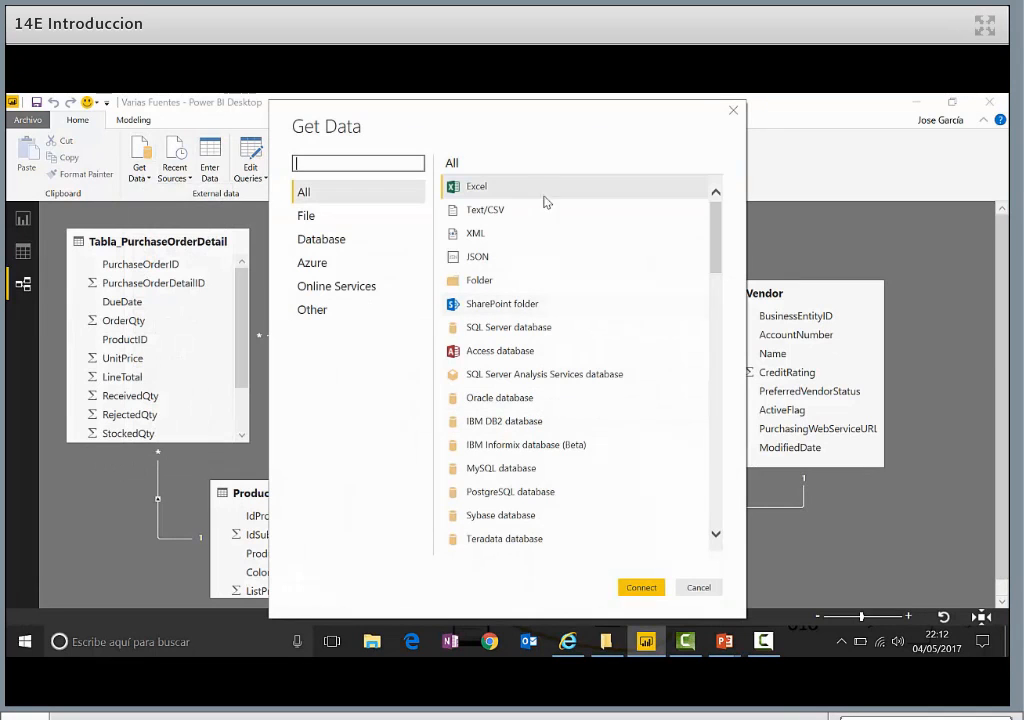
left_click(356, 224)
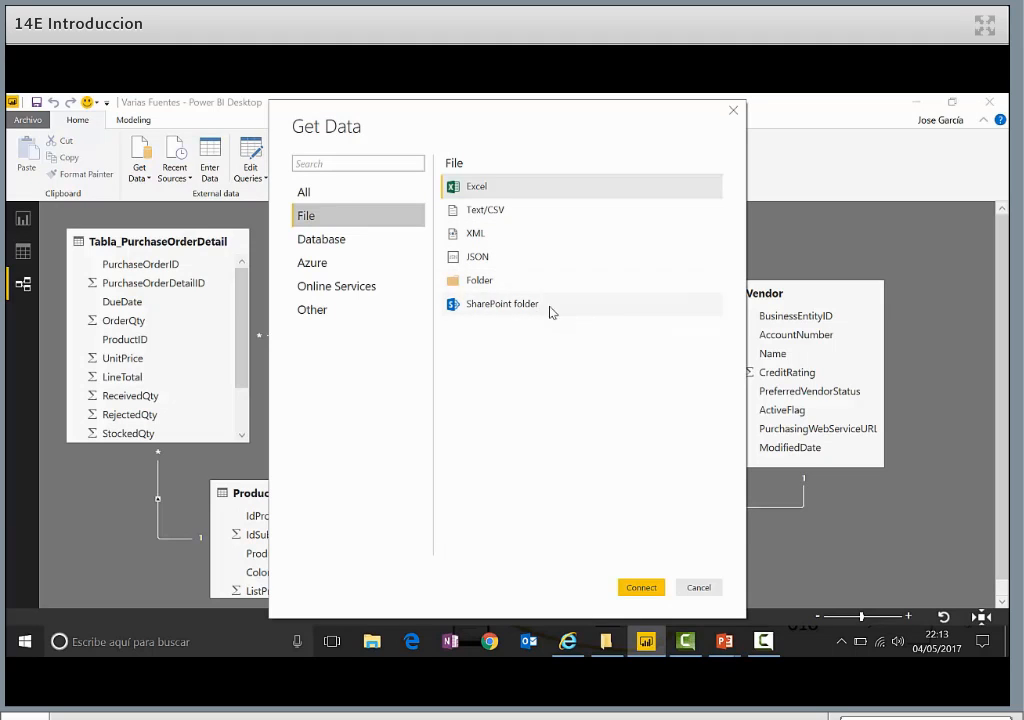
left_click(342, 241)
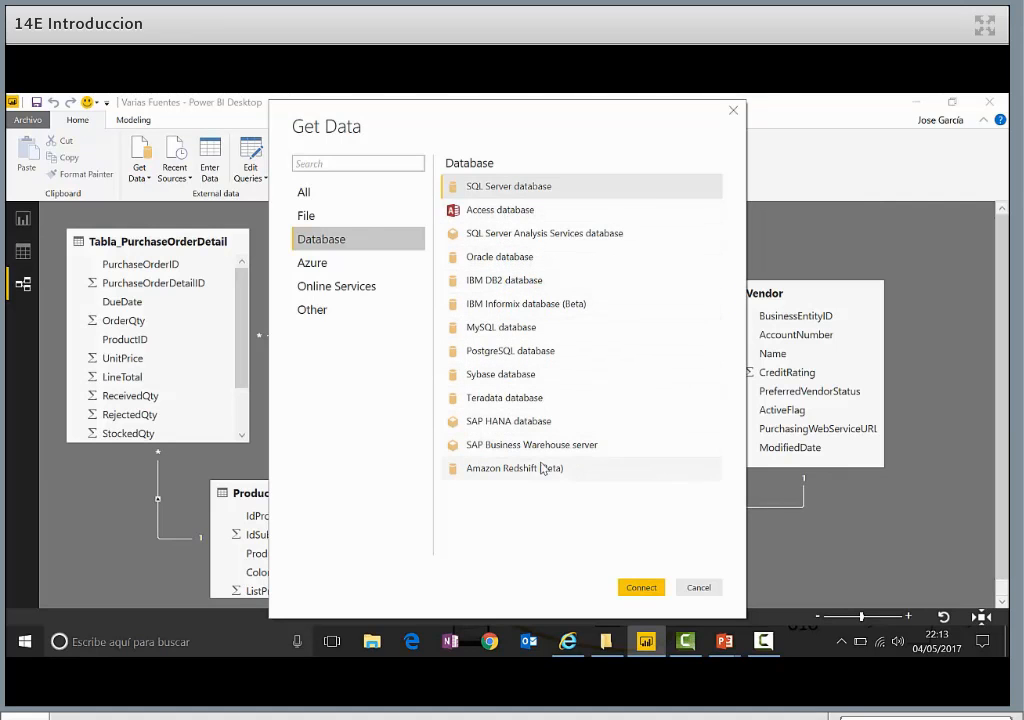
left_click(311, 263)
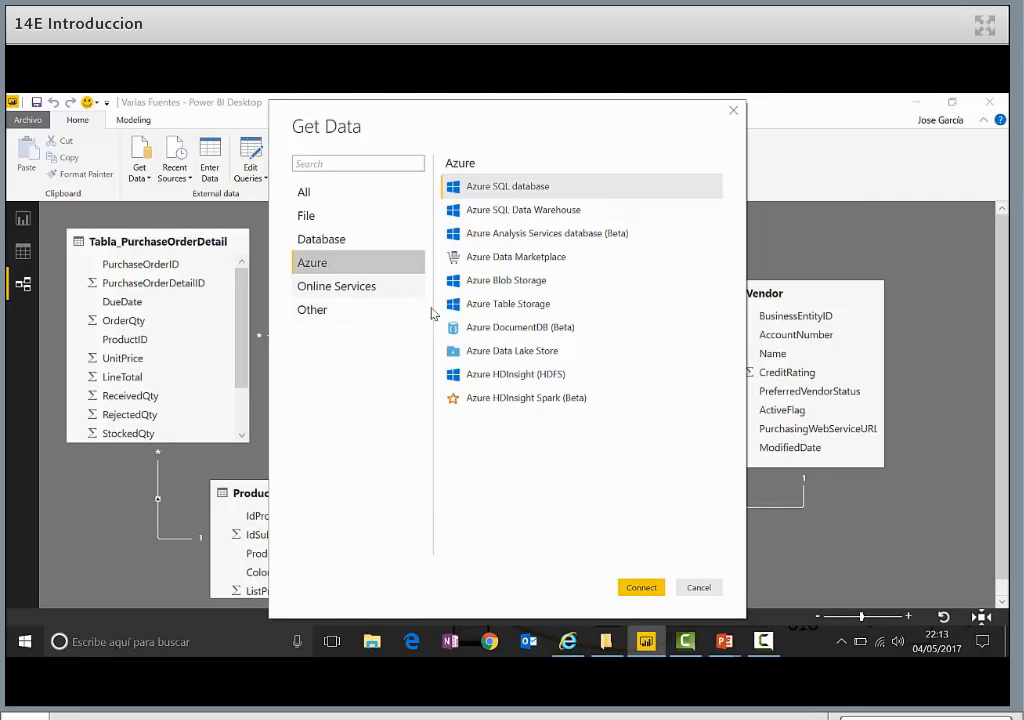
Step: Browse the Online Services connectors from SharePoint Online List through to Zendesk
left_click(372, 289)
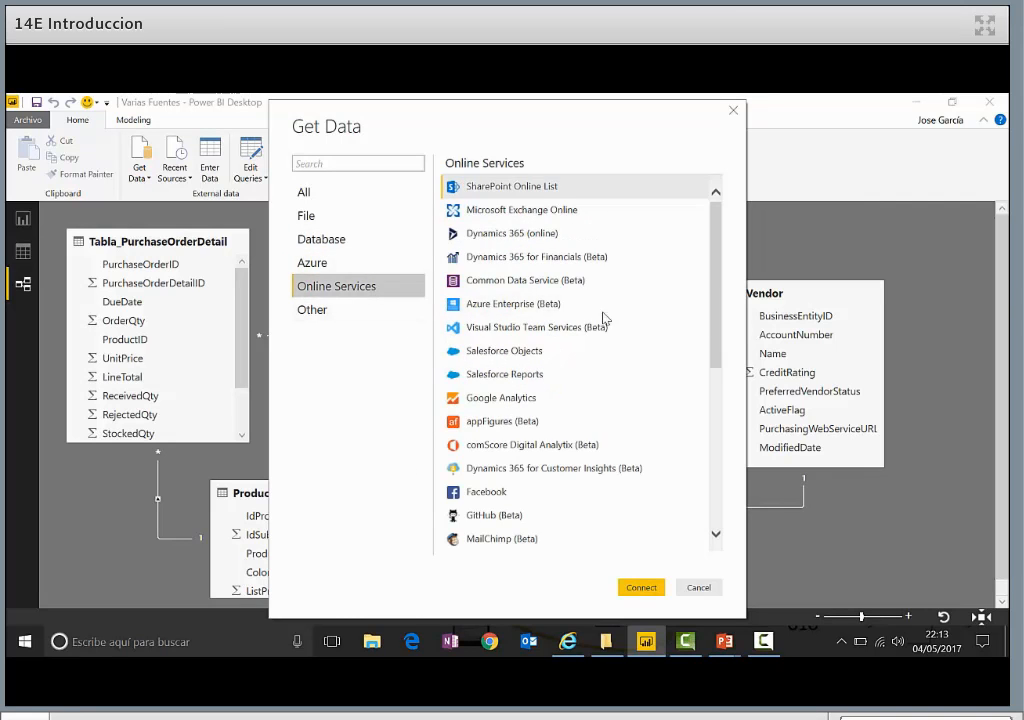
left_click_drag(716, 325, 725, 349)
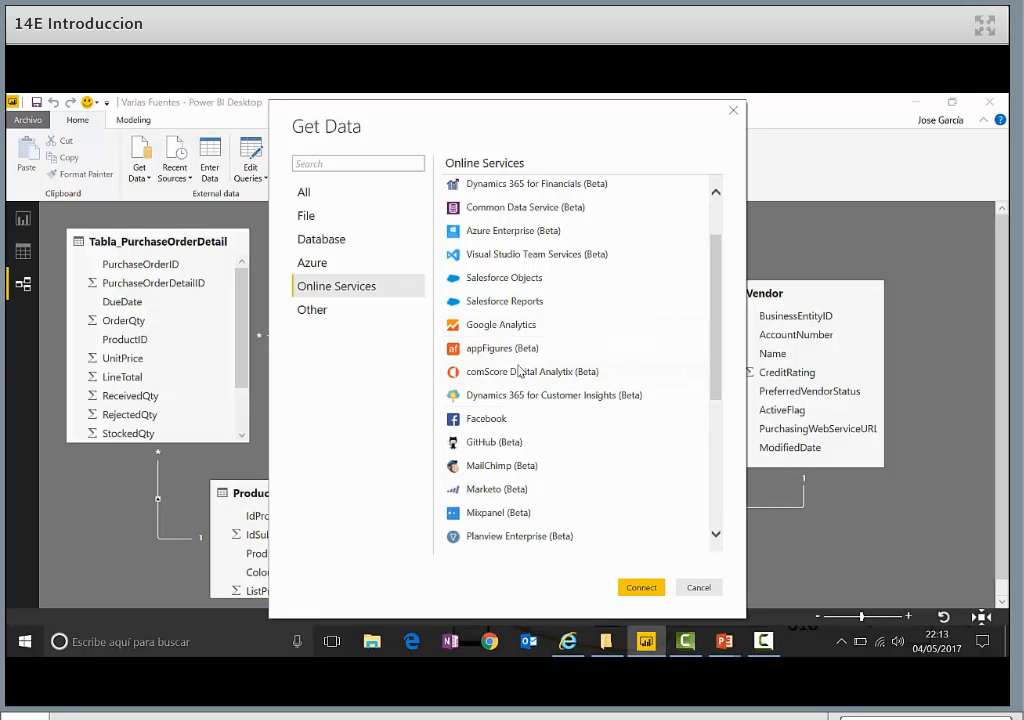
scroll(510, 328, "up", 1)
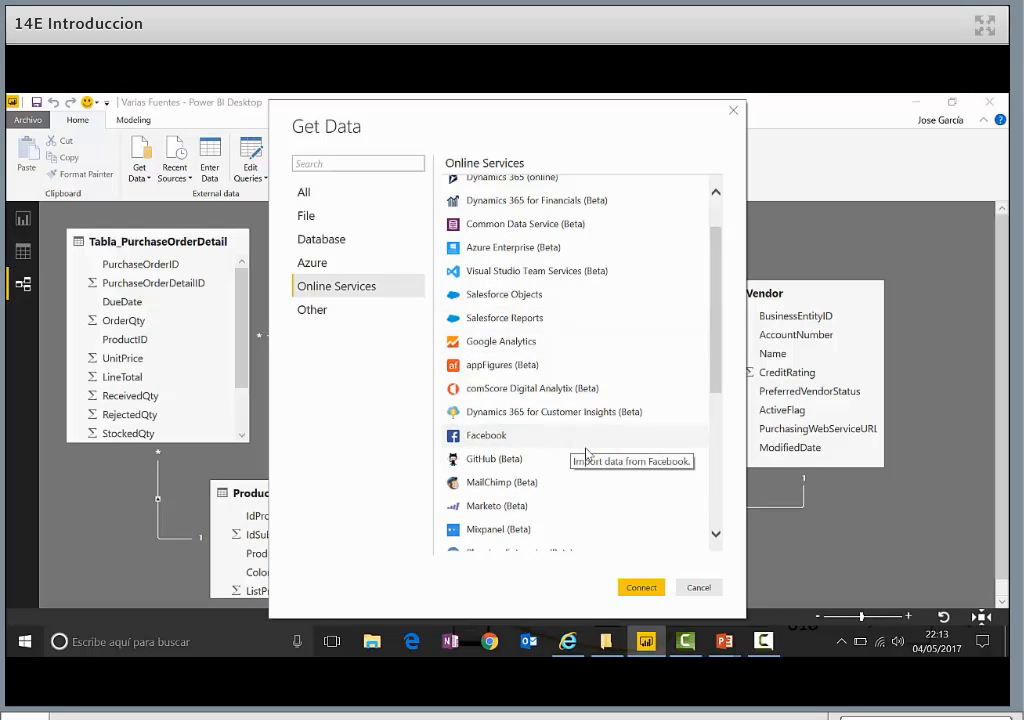
scroll(562, 458, "up", 2)
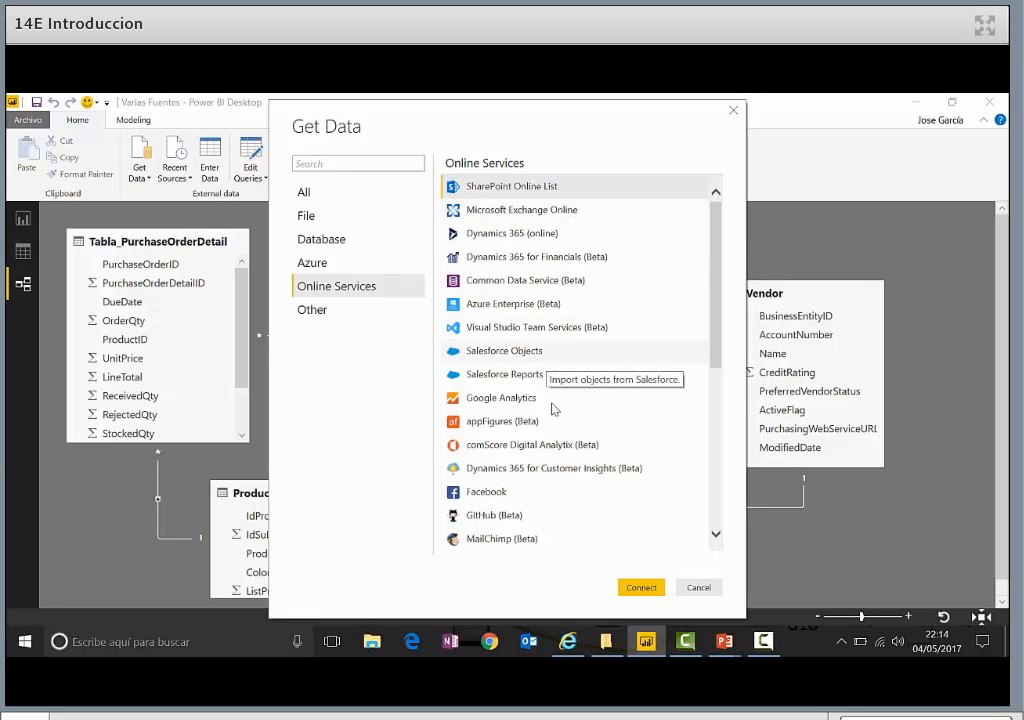
scroll(552, 372, "down", 3)
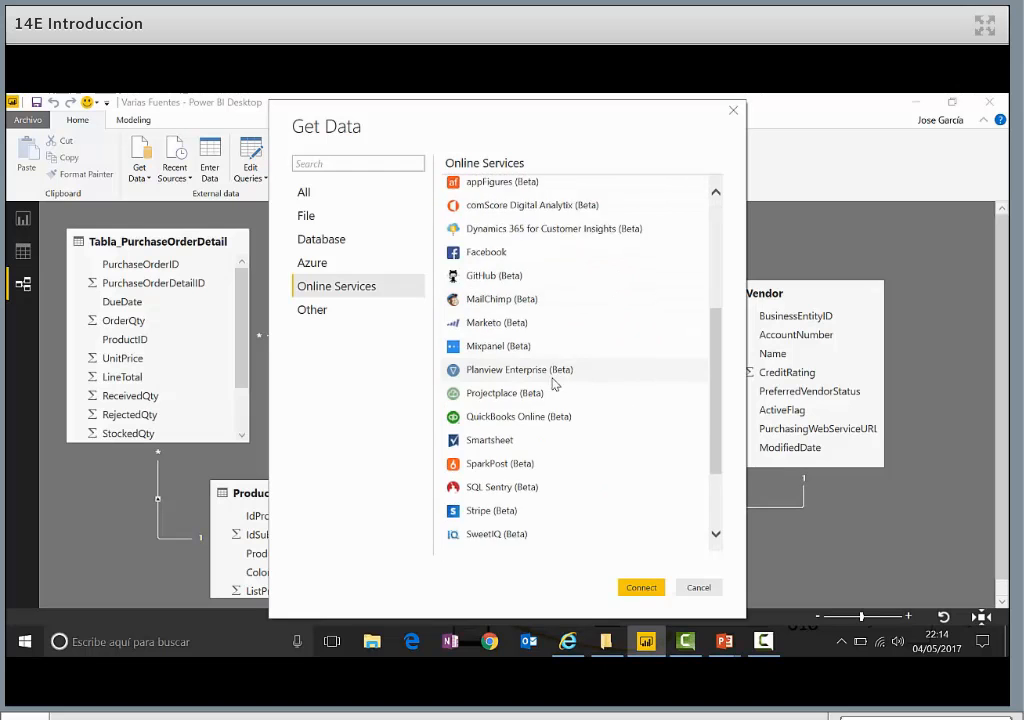
scroll(555, 383, "down", 2)
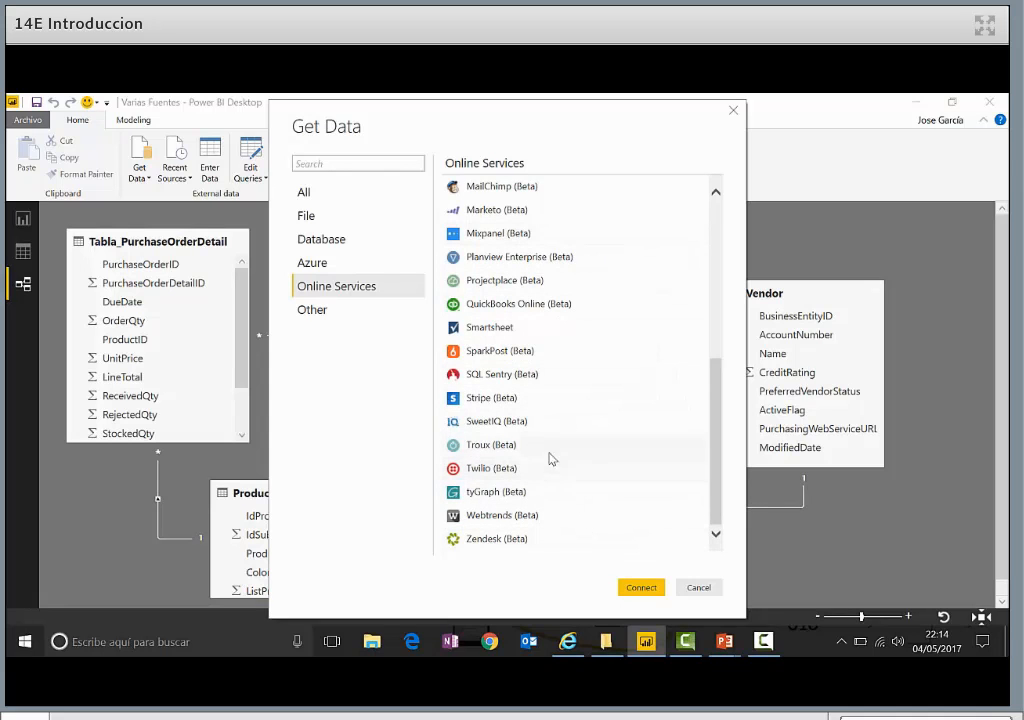
Step: Review the Other connectors, including Active Directory, Microsoft Exchange, Hadoop File, R script and ODBC, and leave without connecting
left_click(312, 310)
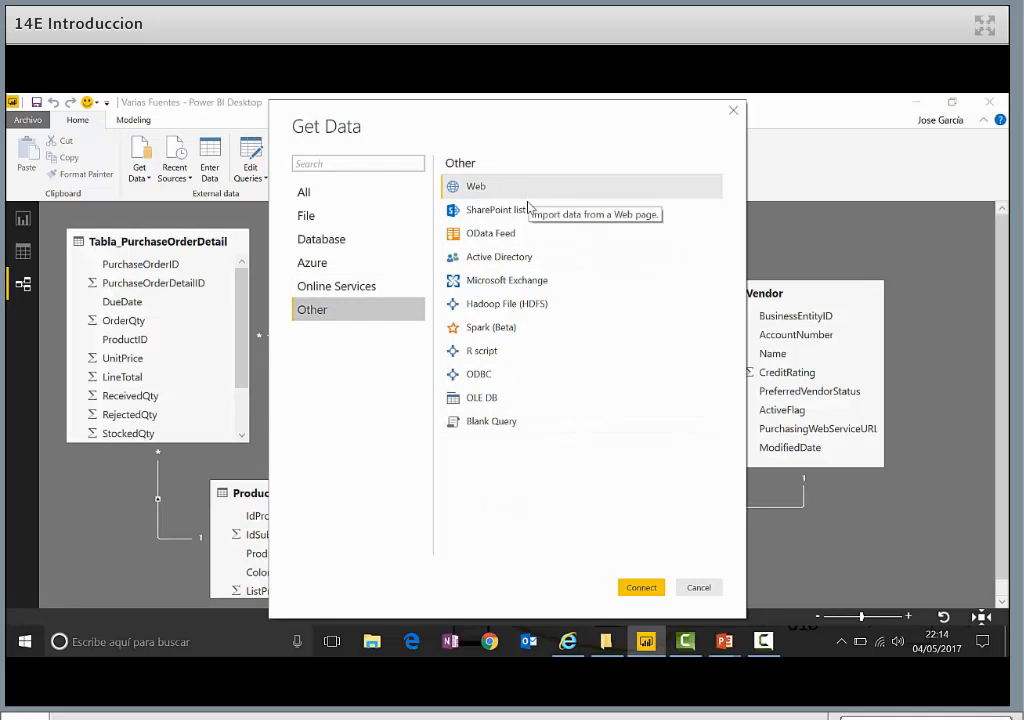
left_click(510, 257)
left_click(538, 283)
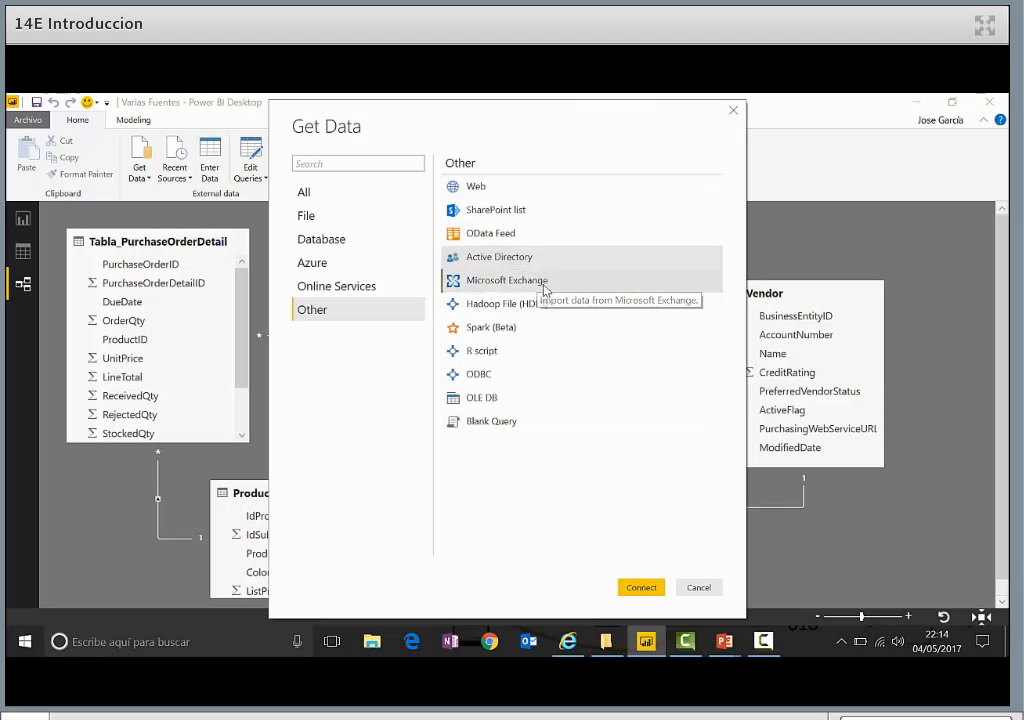
left_click(500, 305)
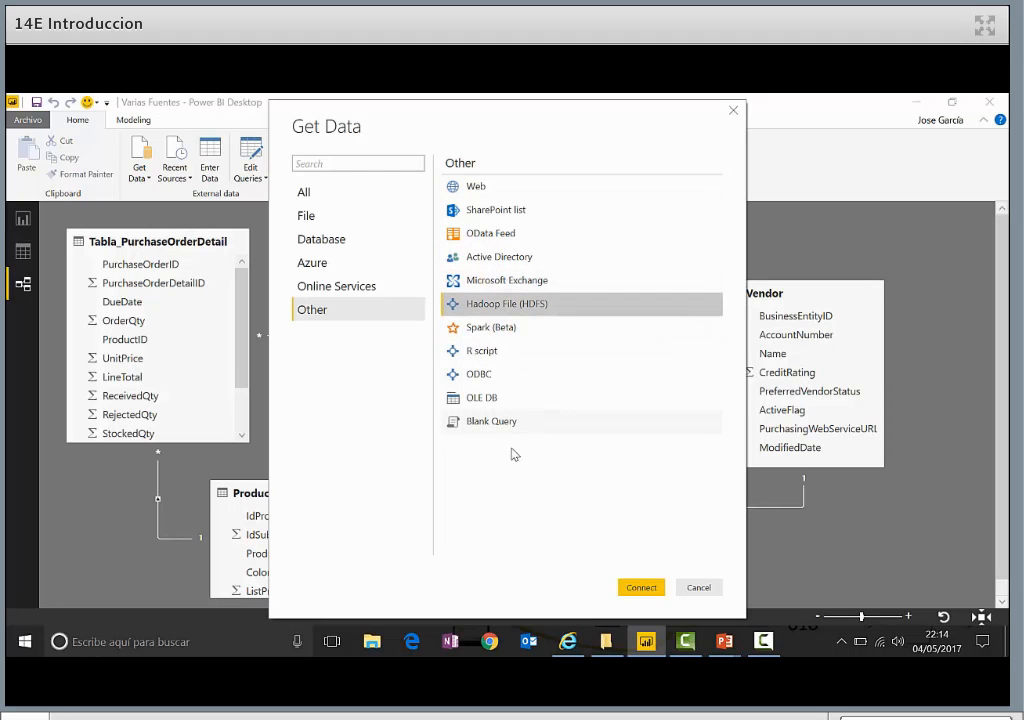
left_click(497, 353)
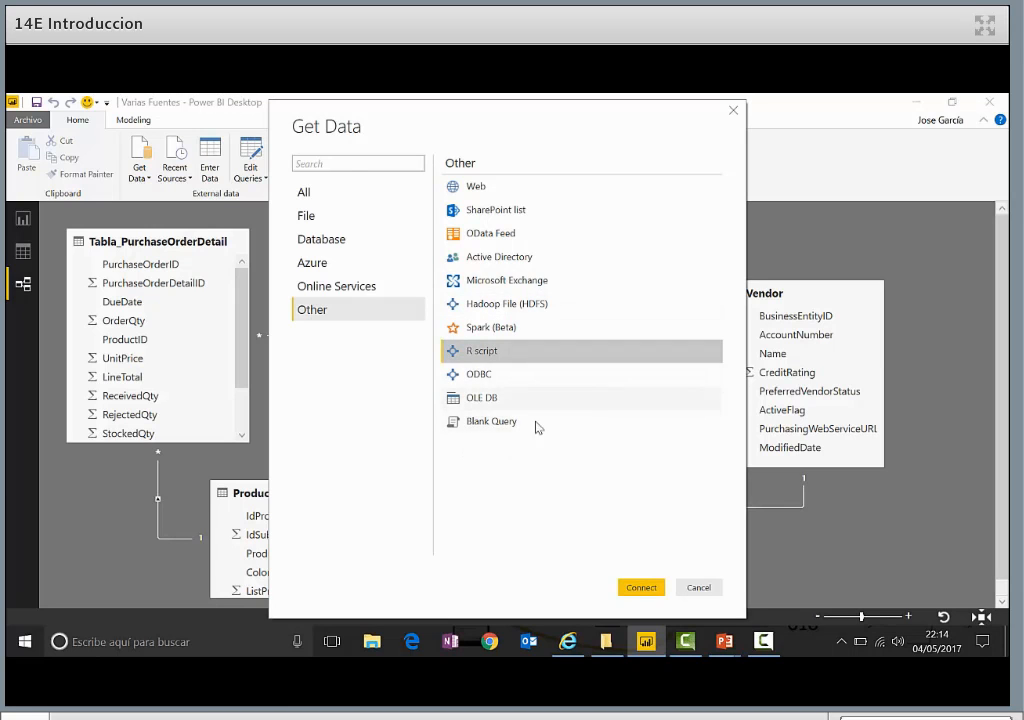
left_click(498, 379)
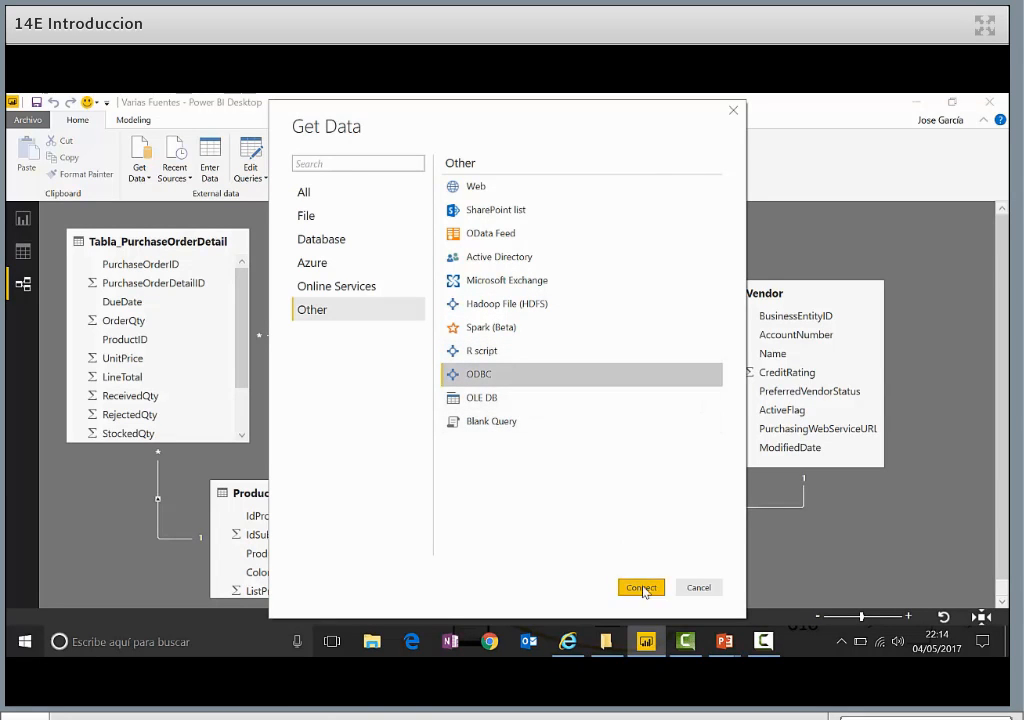
left_click(712, 592)
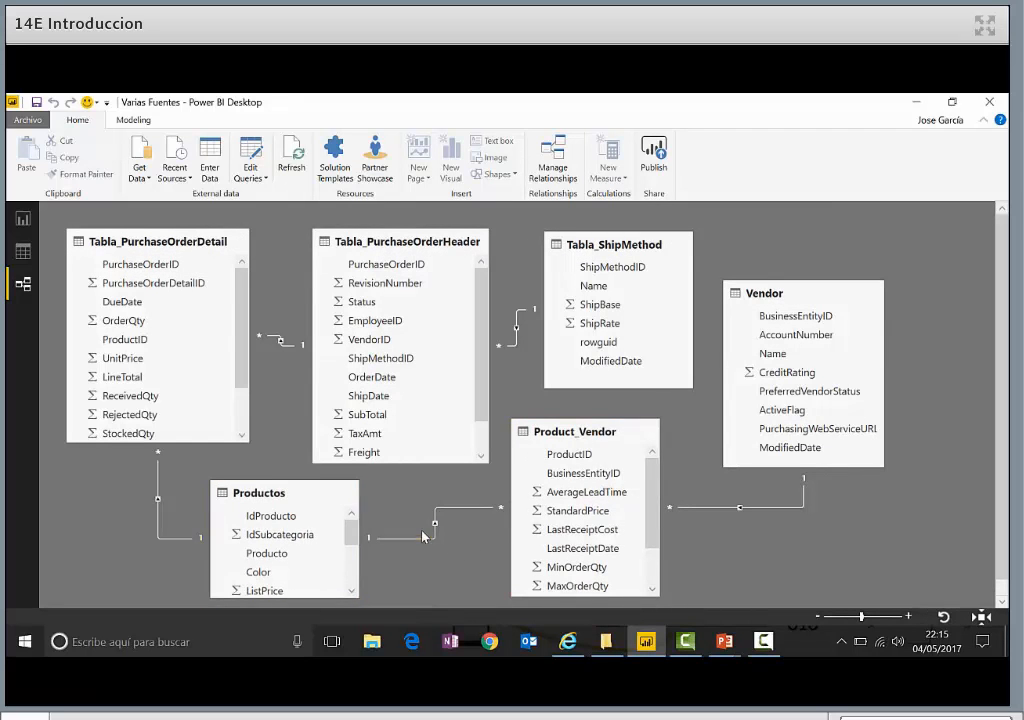
Step: Return to the report view and inspect the fields behind the Modelo table, TotalLinea card, LineTotal column chart and ModifiedDate slicer
left_click(18, 222)
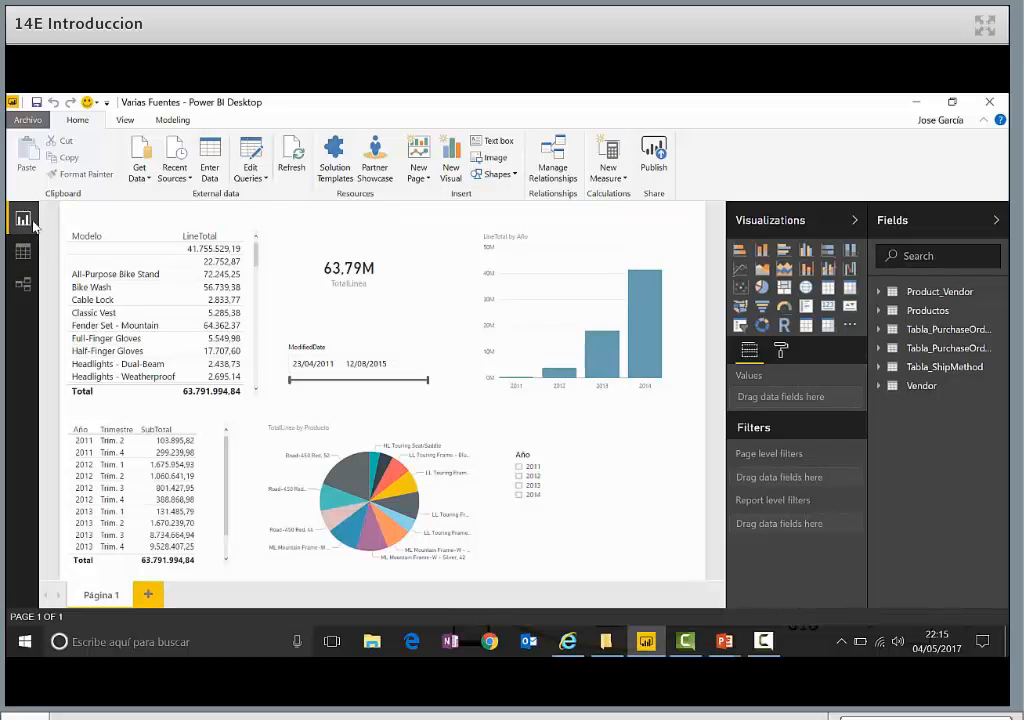
left_click(123, 226)
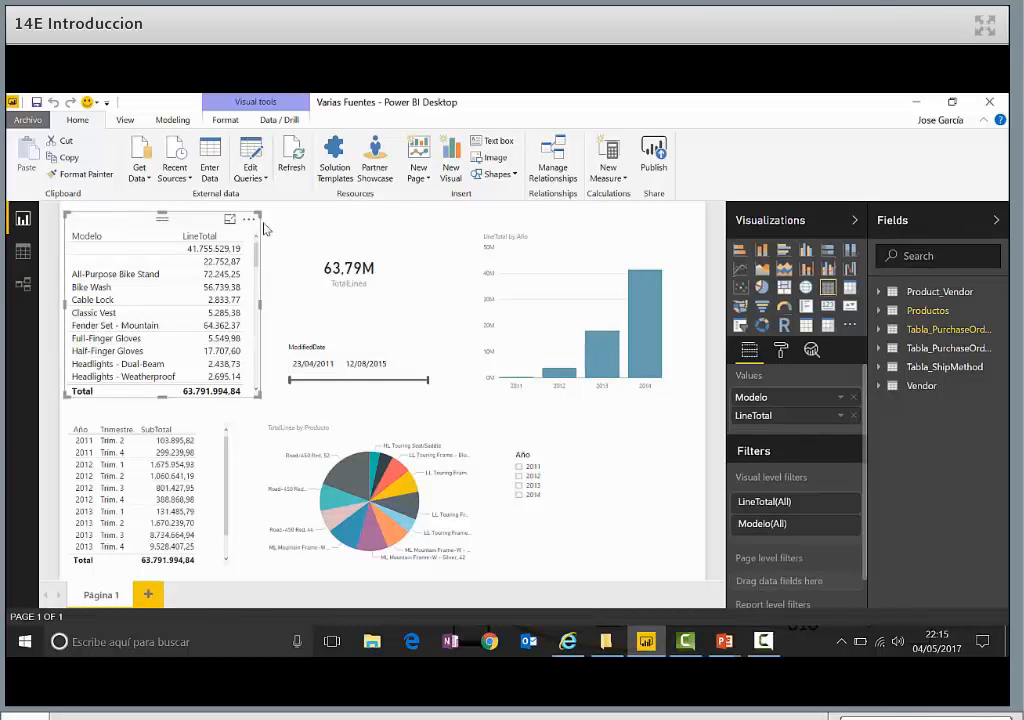
left_click(411, 228)
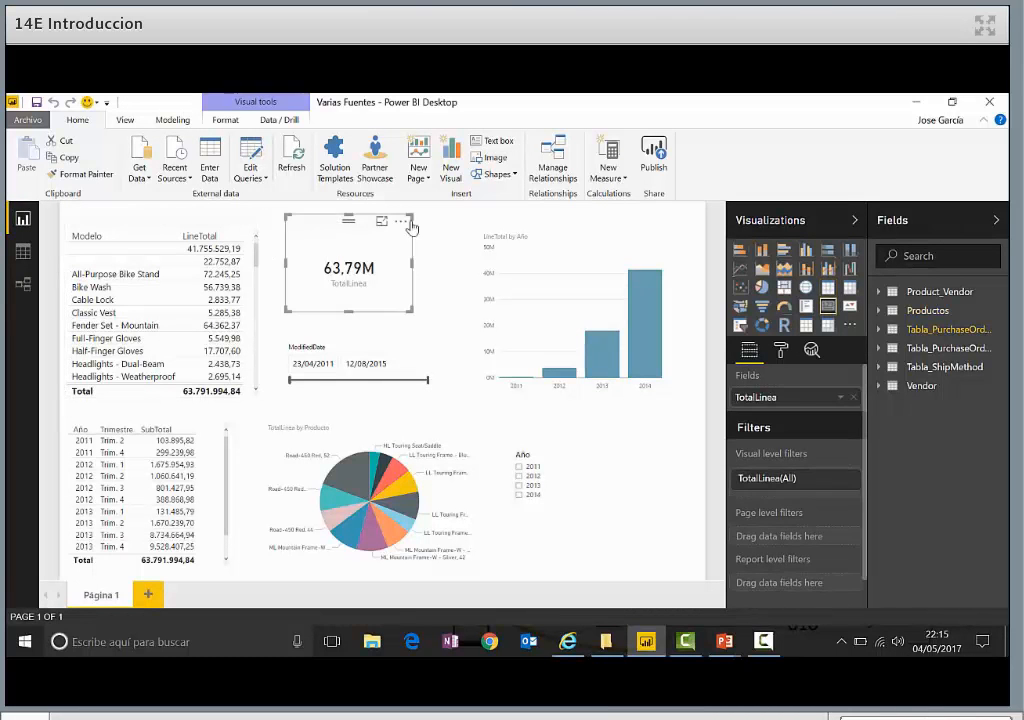
left_click(551, 232)
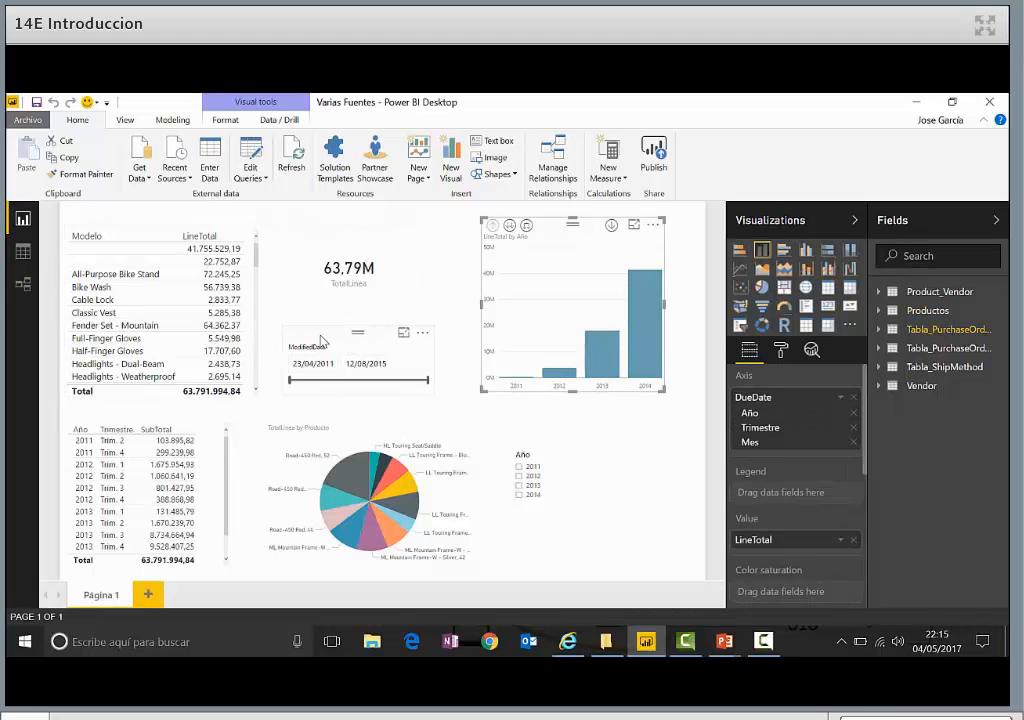
left_click(405, 355)
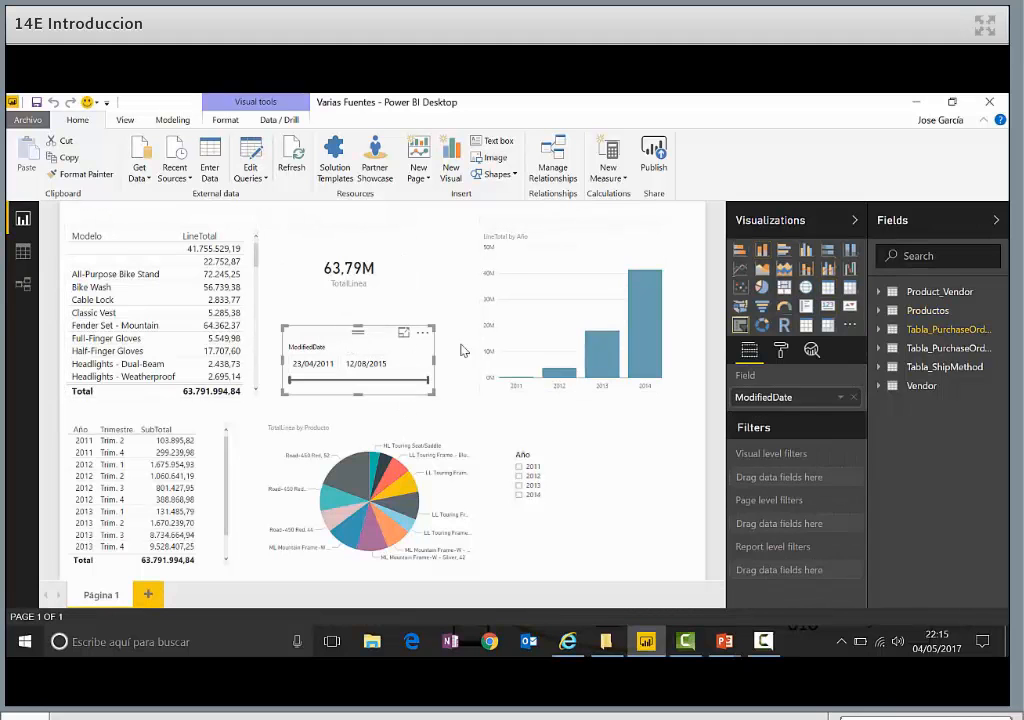
Step: Examine the fields of Product_Vendor, Productos and the first Tabla_PurchaseOrder table, including those used by the TotalLinea by Producto pie chart
left_click(878, 292)
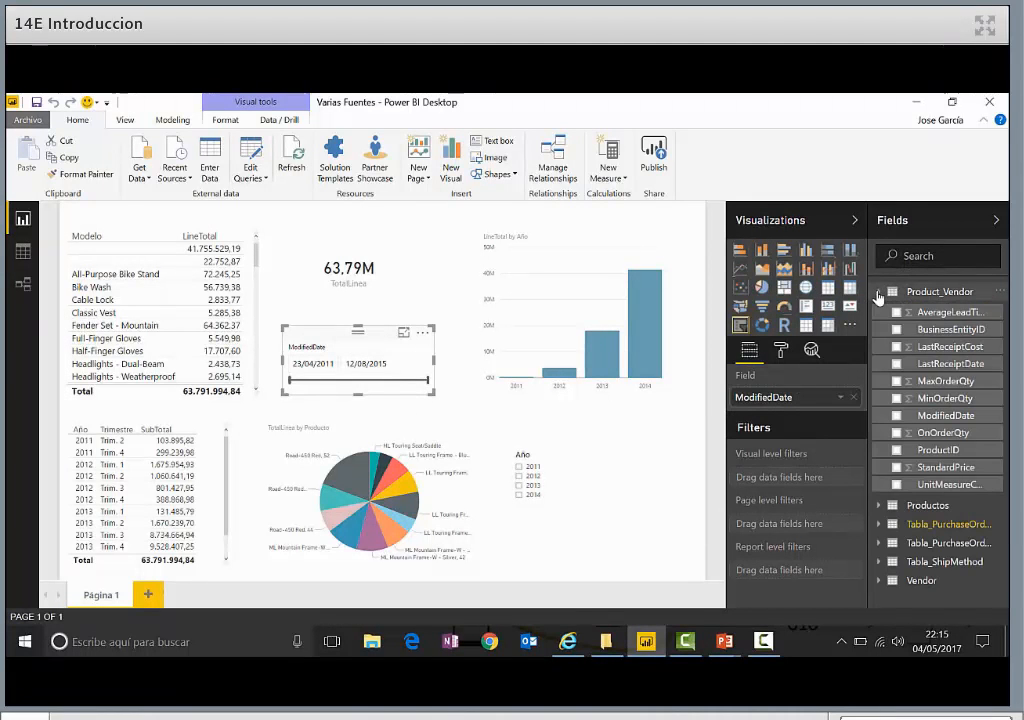
left_click(878, 292)
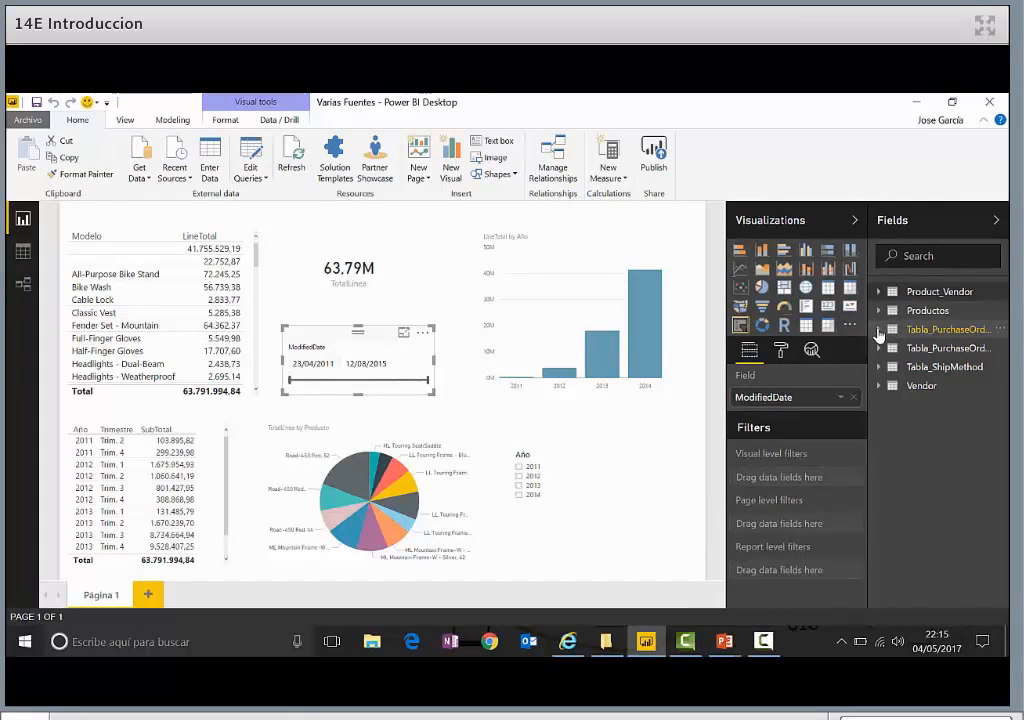
left_click(879, 330)
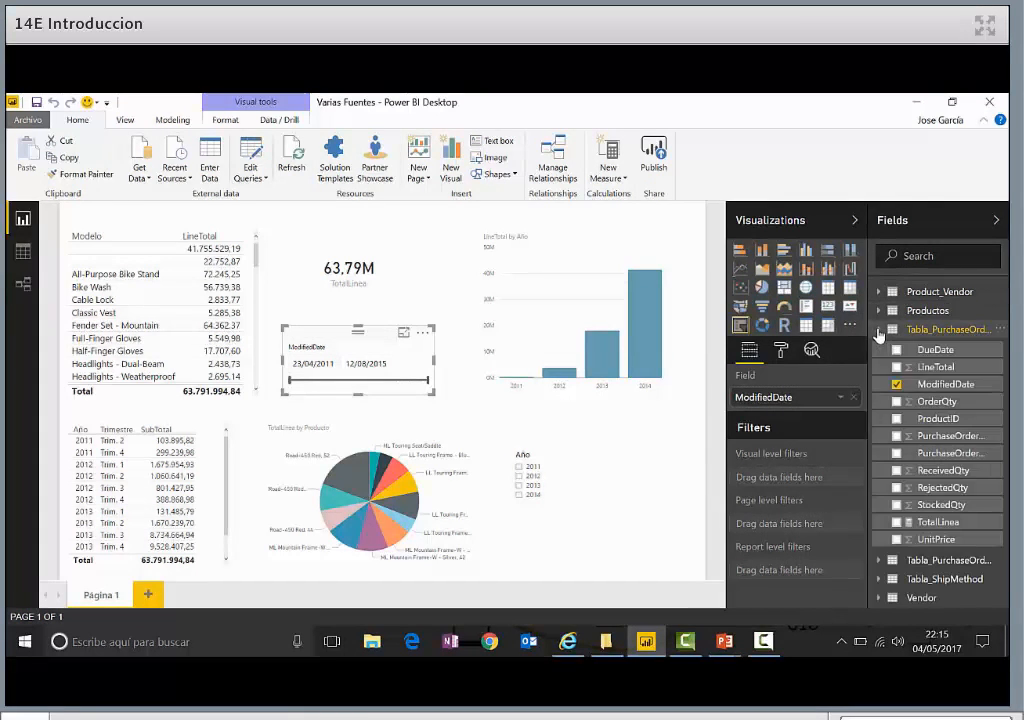
left_click(435, 474)
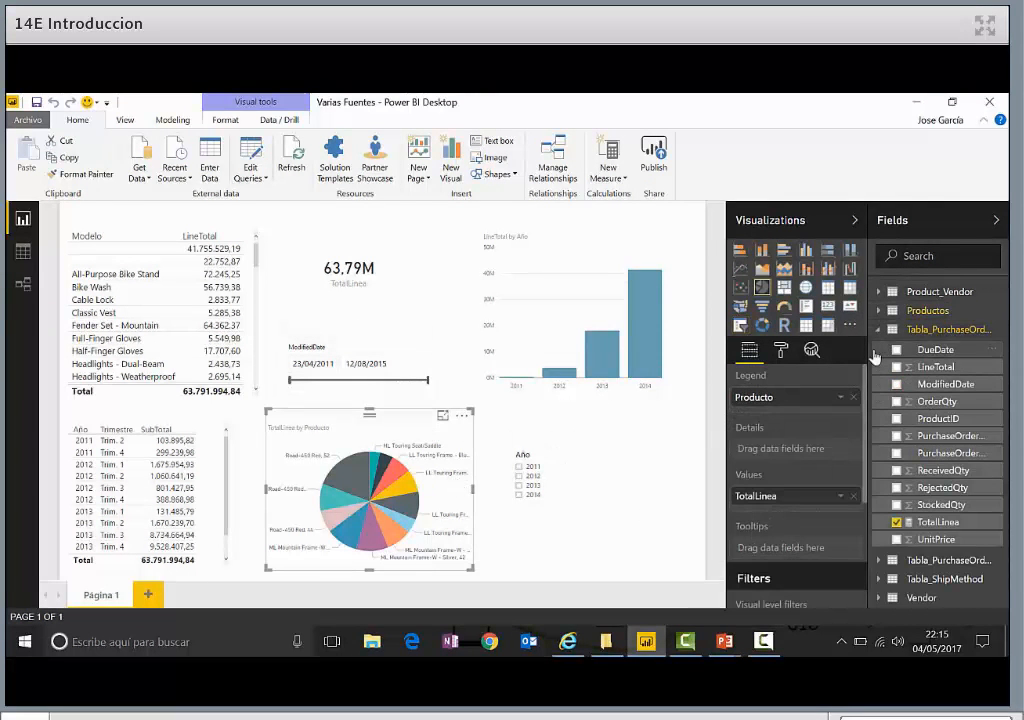
left_click(879, 311)
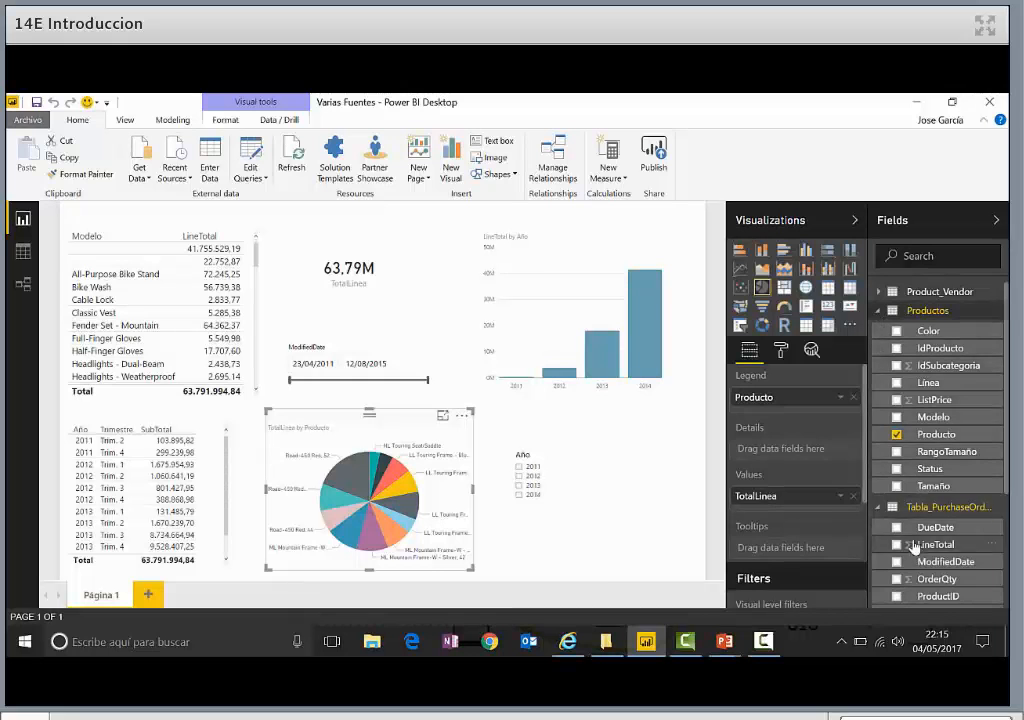
left_click(879, 311)
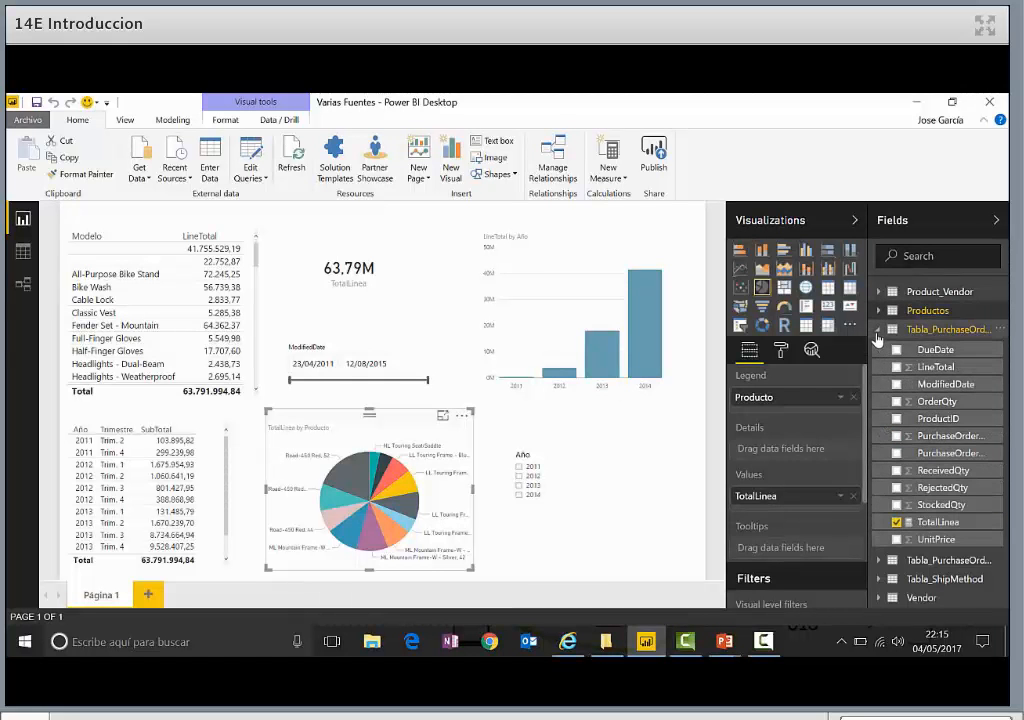
left_click(878, 330)
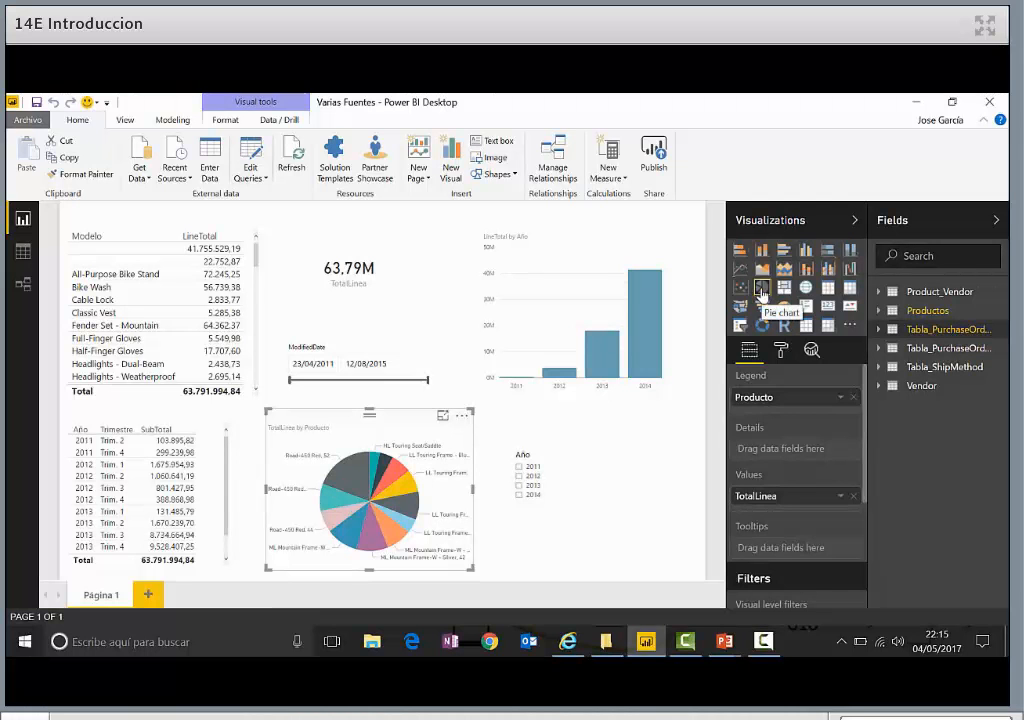
Step: Cross-filter the report by the 2014 column and inspect the configuration of both tables and the Año slicer
left_click(645, 330)
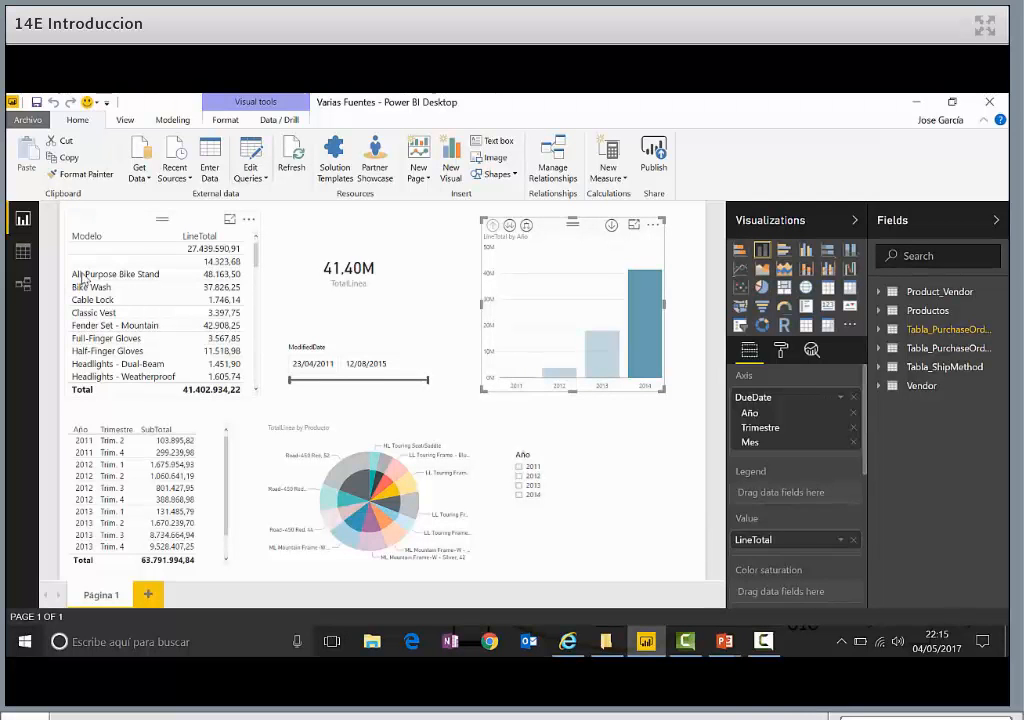
left_click(73, 221)
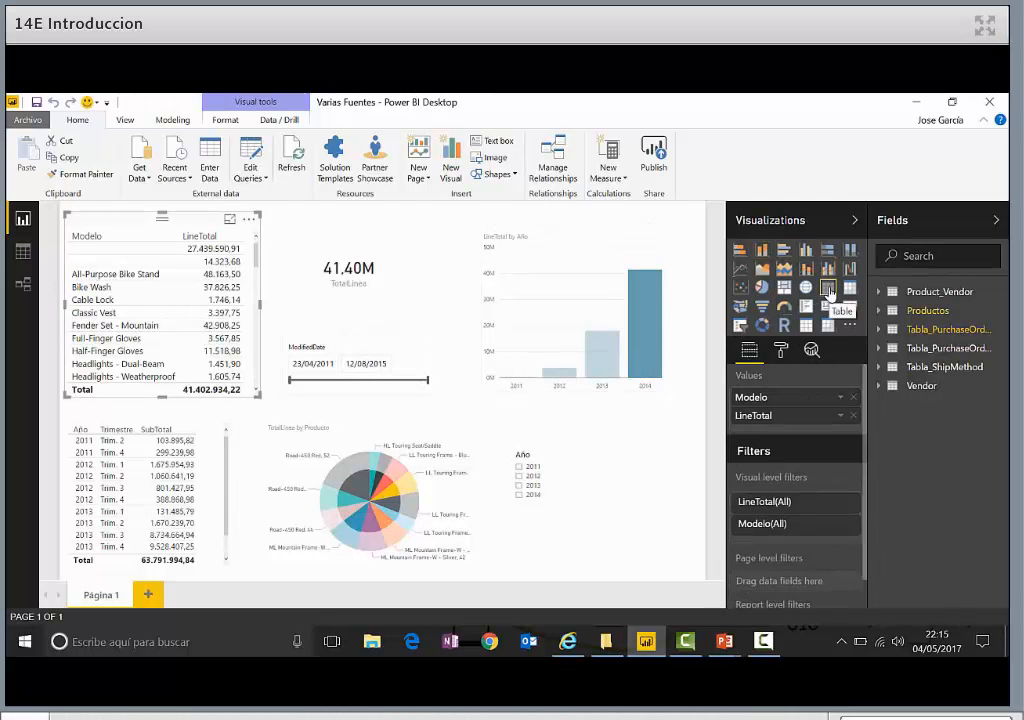
left_click(113, 419)
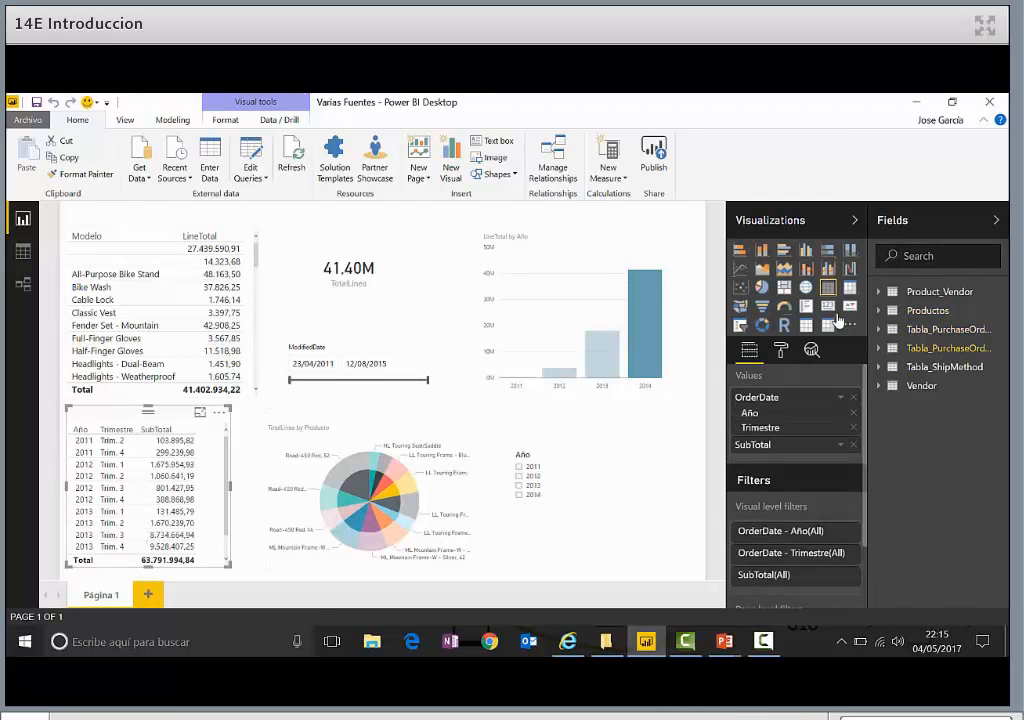
left_click(524, 452)
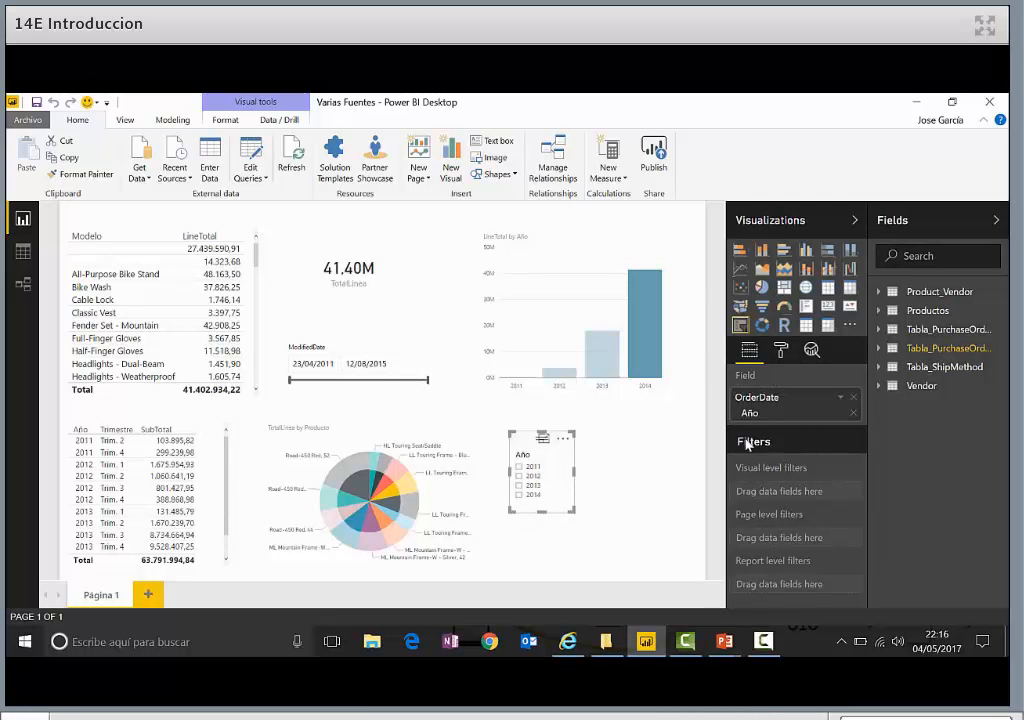
left_click(628, 478)
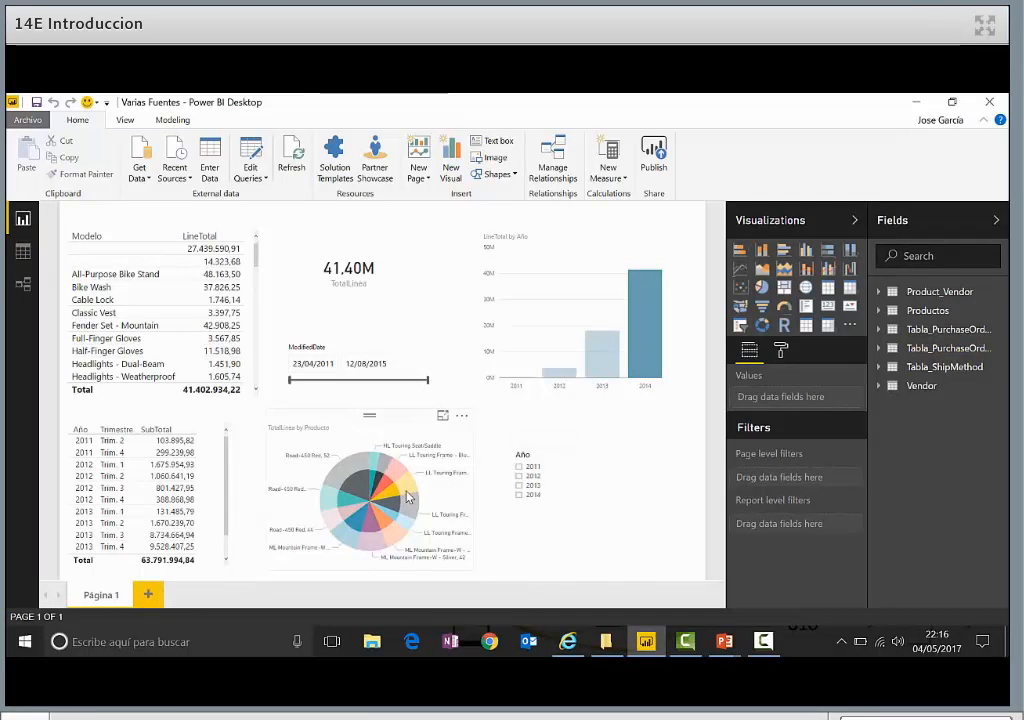
Step: Filter the report to 2011 with the Año slicer, check the column chart's data point, and clear the slicer selection
left_click(519, 468)
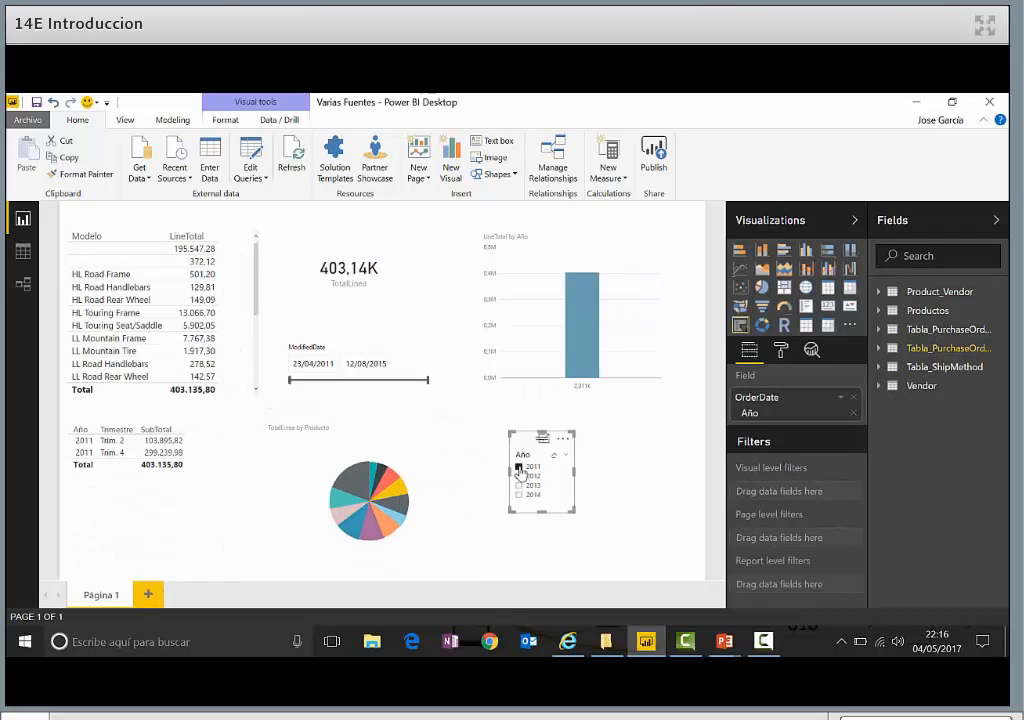
mouse_move(574, 358)
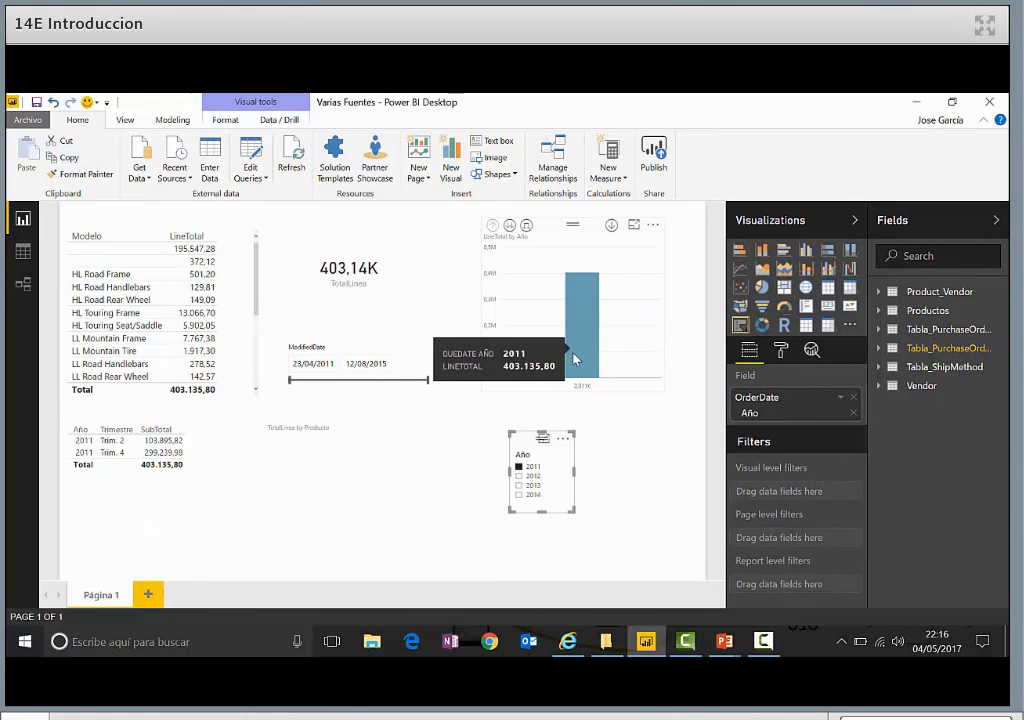
left_click(554, 456)
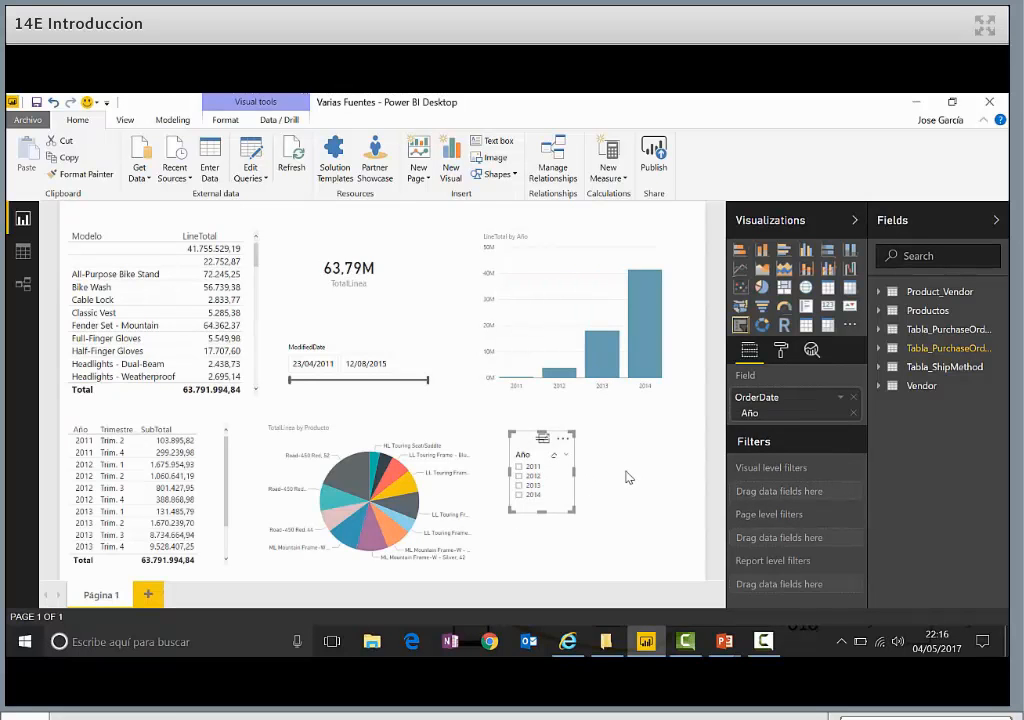
left_click(626, 477)
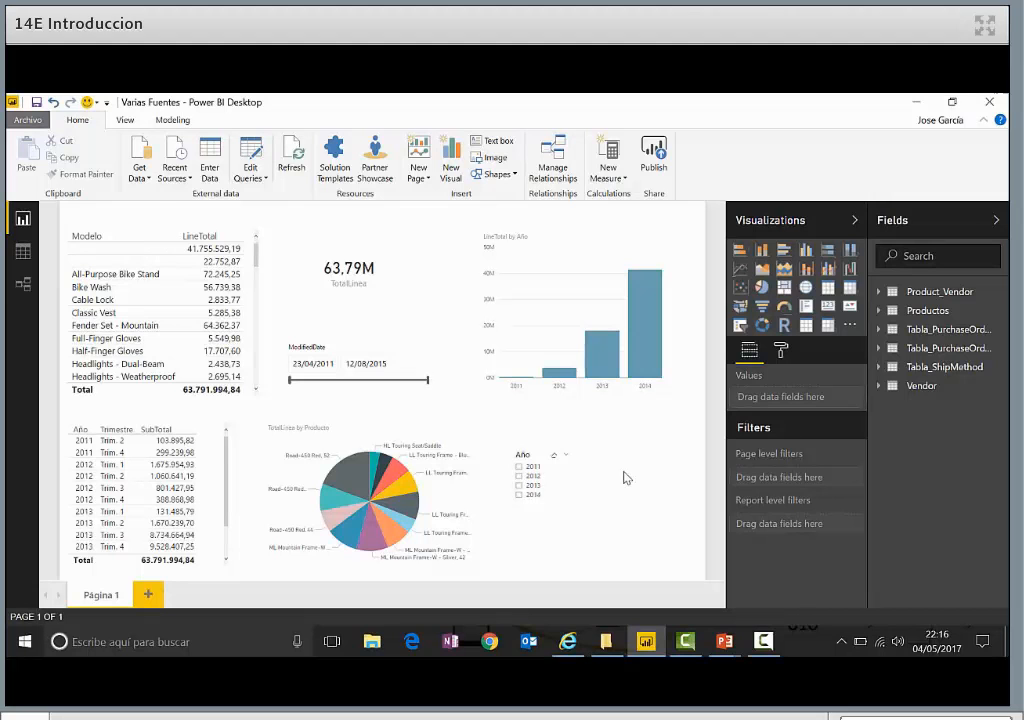
Step: Review the View and Modeling commands available for the report, and return to the Home commands
left_click(133, 124)
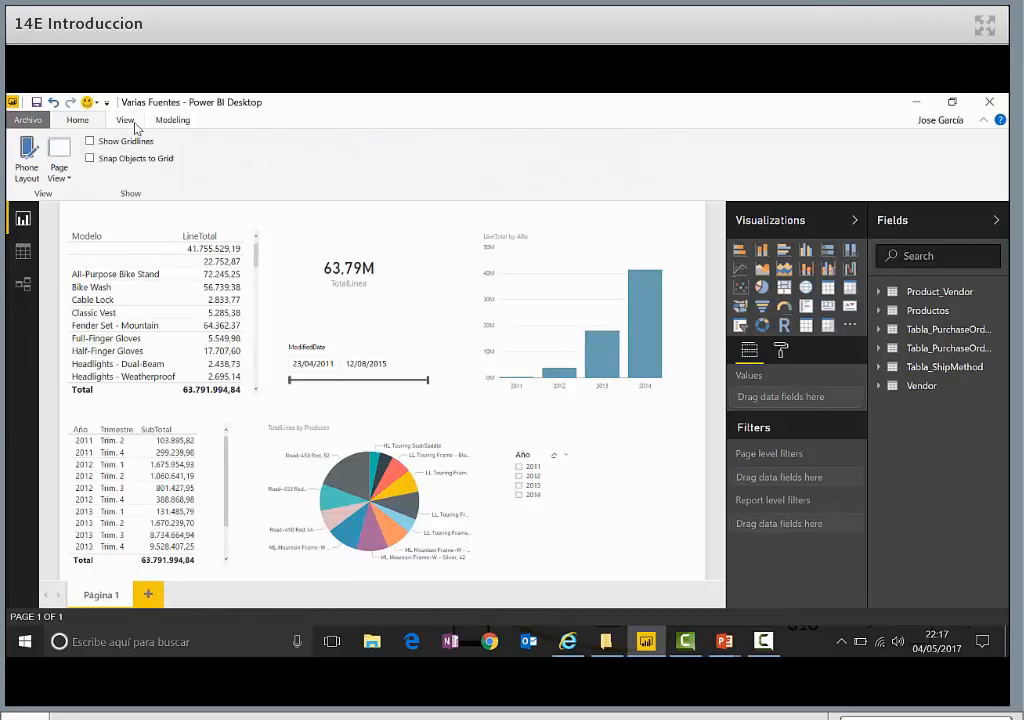
left_click(170, 120)
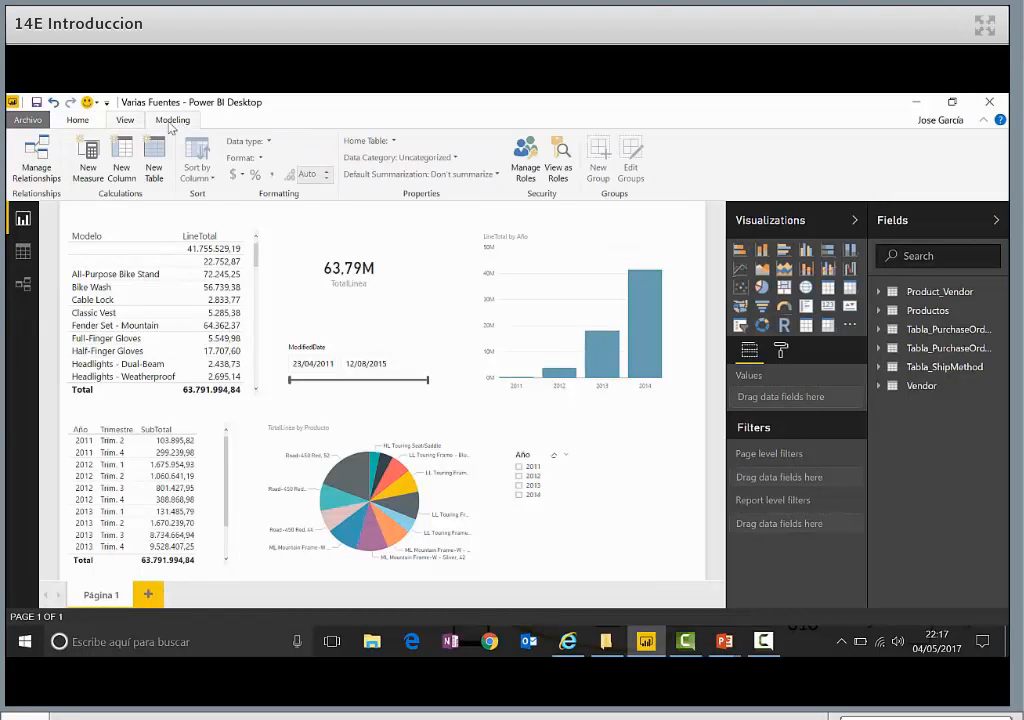
left_click(80, 121)
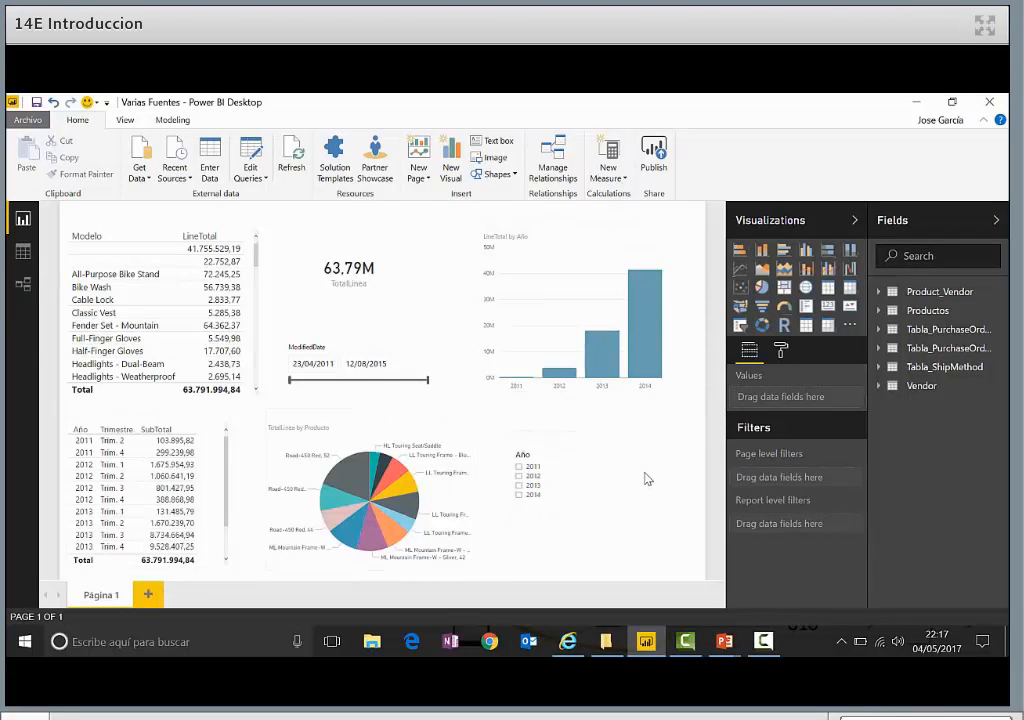
Step: Switch to the Power BI service in Internet Explorer, view the Office 365 app launcher and close it
left_click(651, 645)
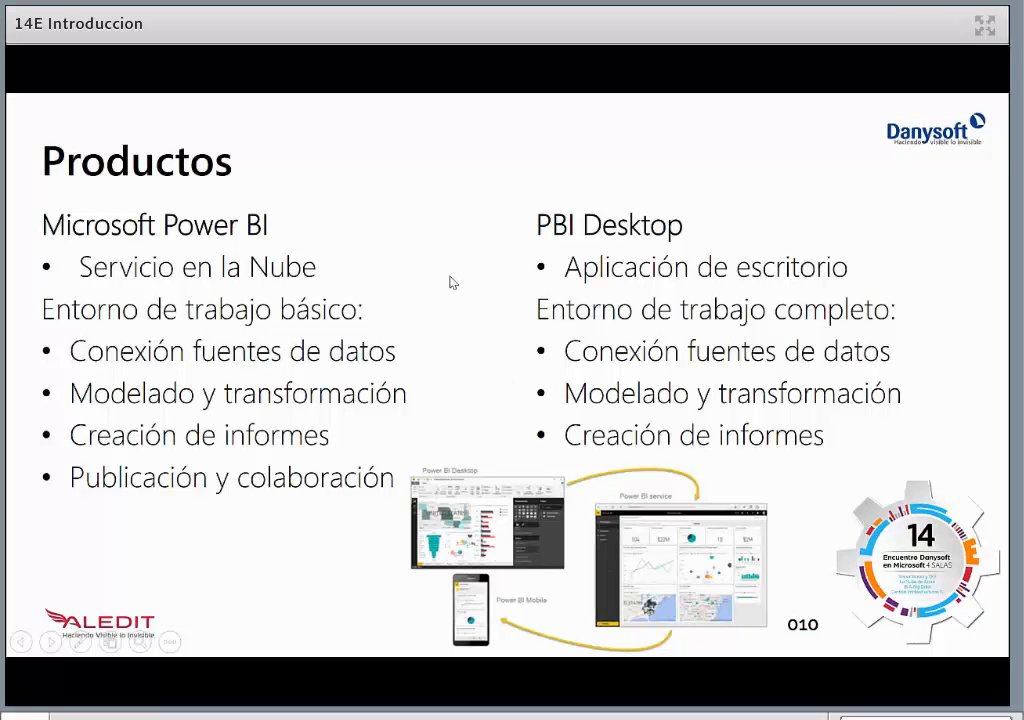
key("alt+Tab")
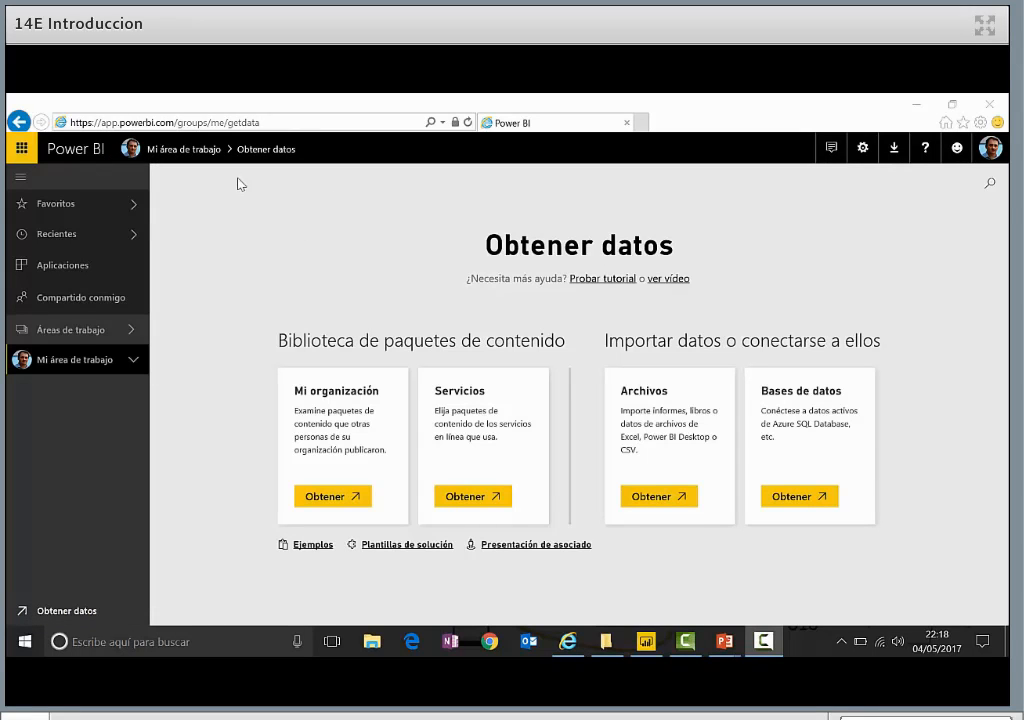
left_click(20, 150)
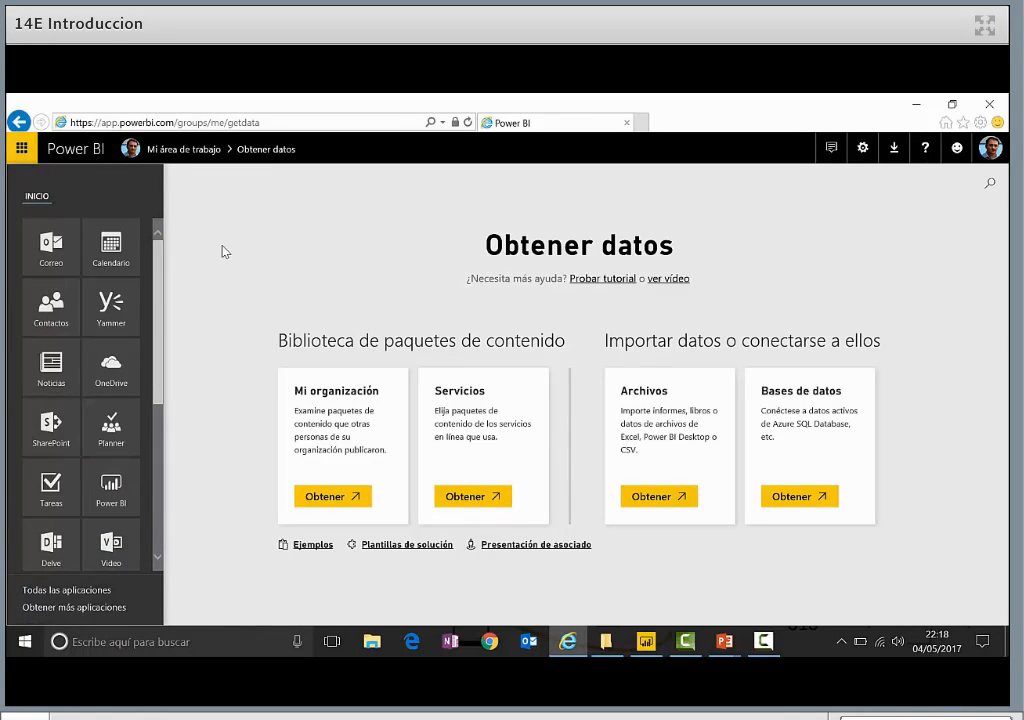
left_click(22, 150)
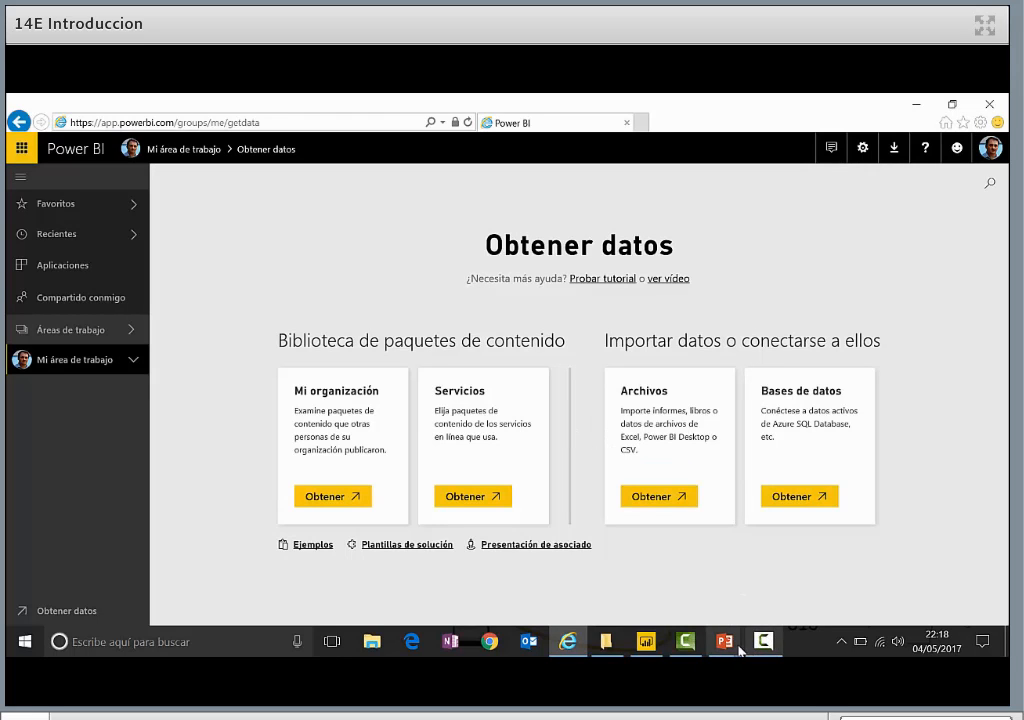
mouse_move(652, 651)
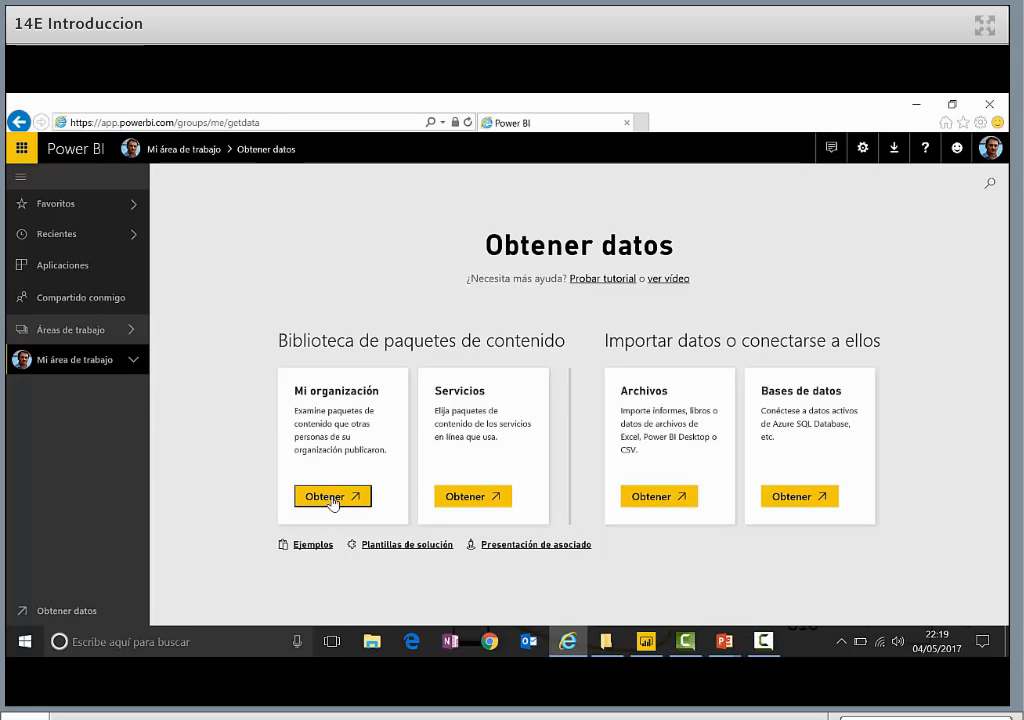
Step: Review the service's file import sources, open the local file chooser and leave it without choosing a file
left_click(658, 497)
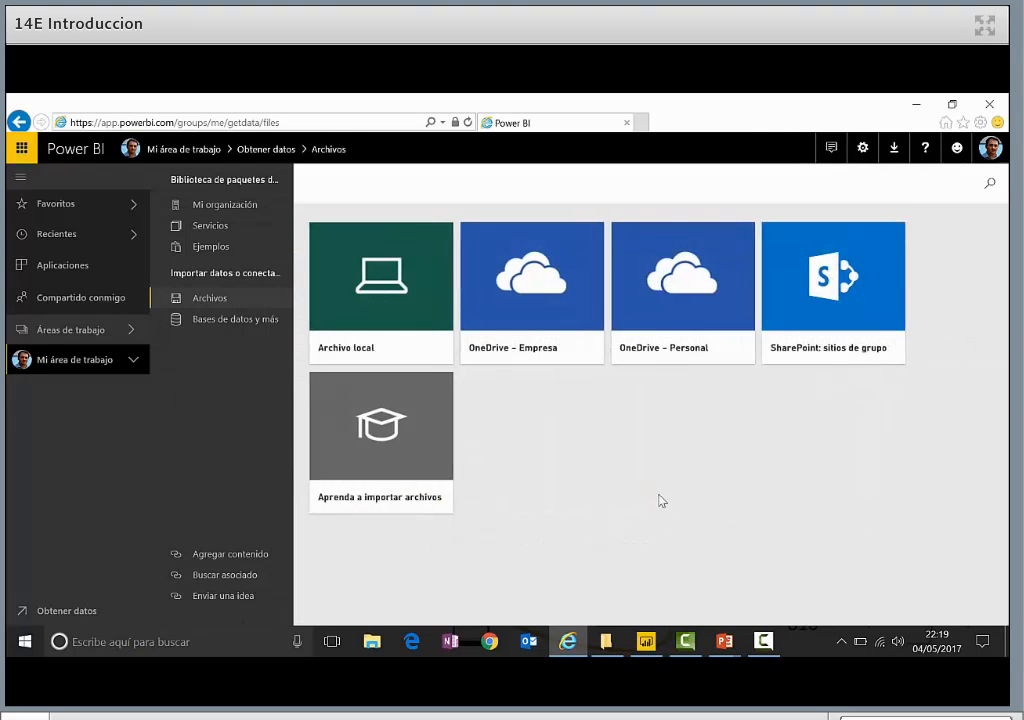
left_click(384, 303)
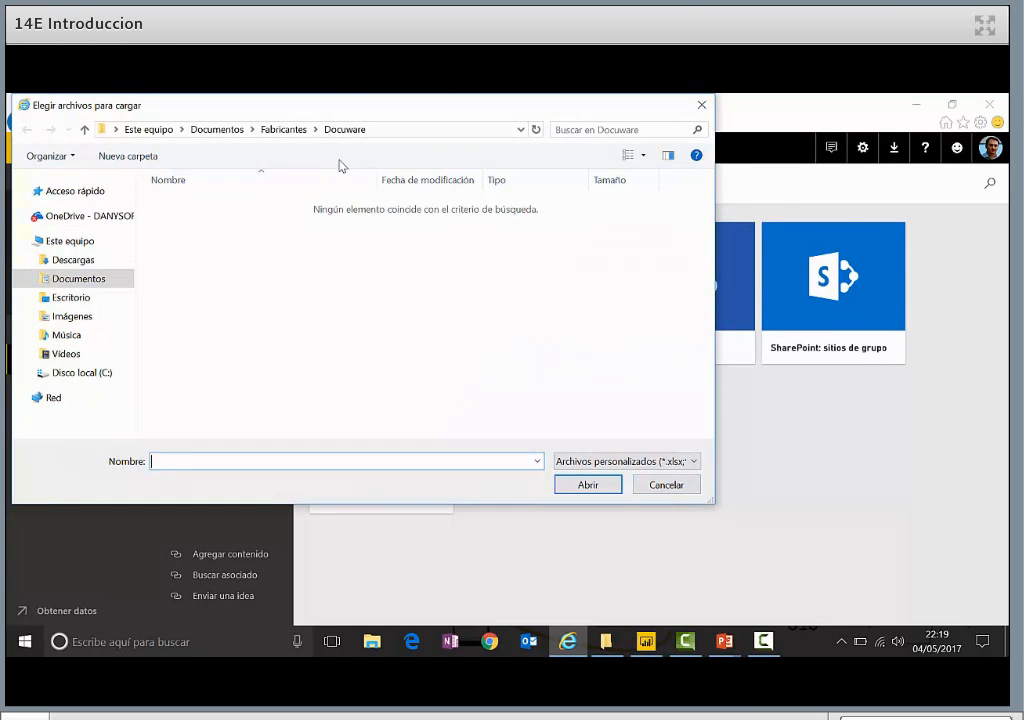
left_click(681, 490)
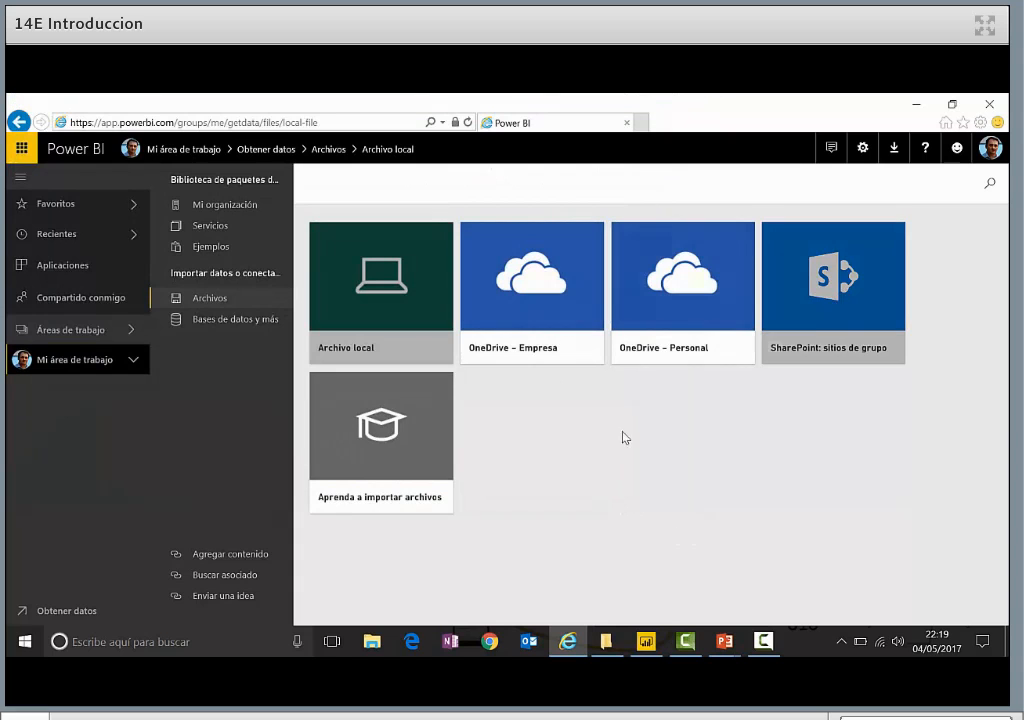
Step: View the Bases de datos y más connectors, and examine the Espacio trabajo Apps Prueba entry under Aplicaciones
left_click(253, 333)
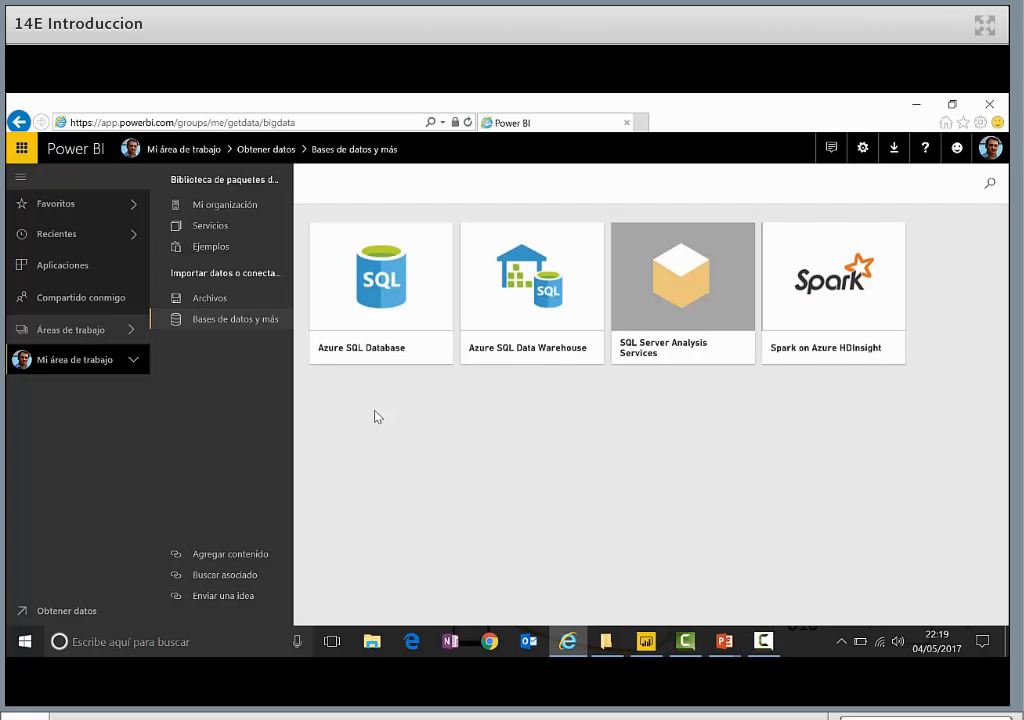
left_click(63, 267)
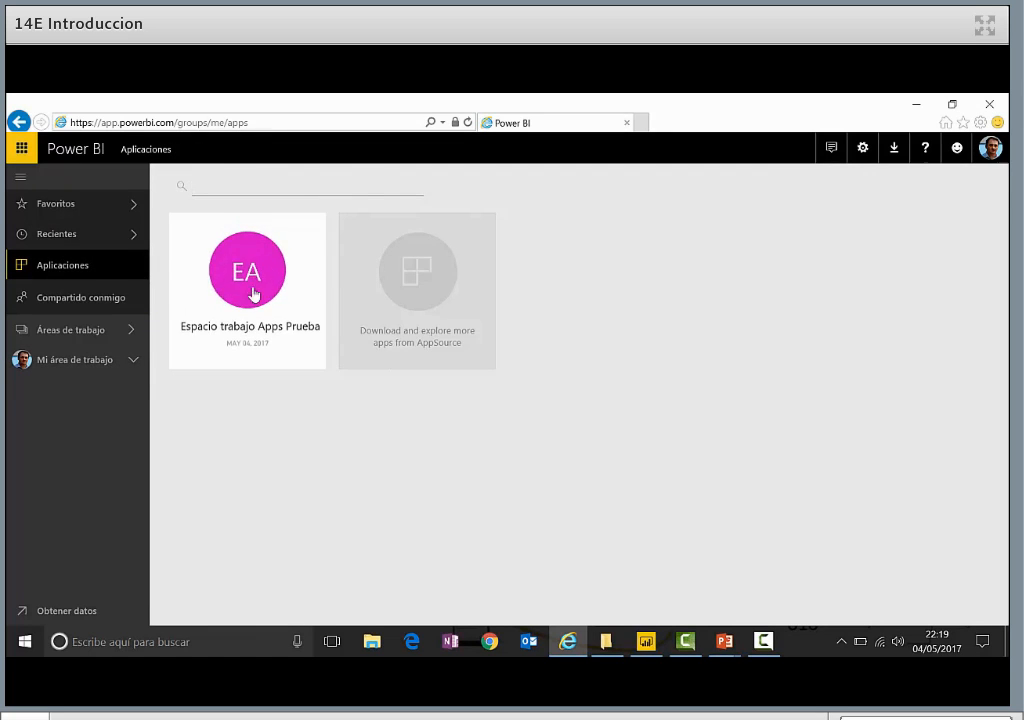
mouse_move(258, 287)
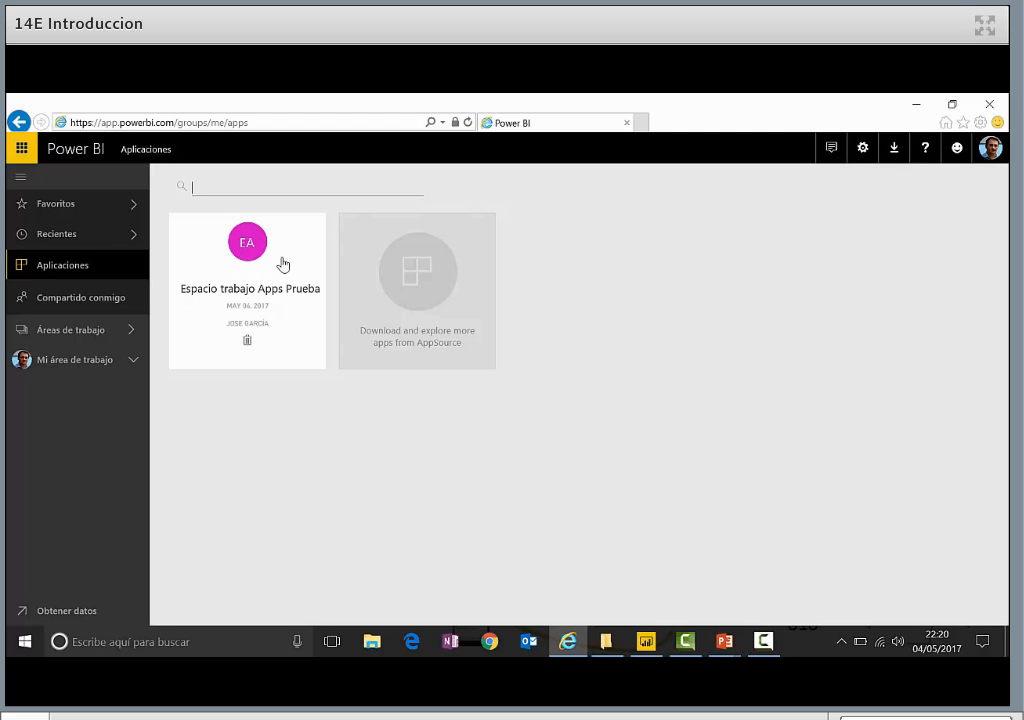
Step: View the Áreas de trabajo list, and review Mi área de trabajo's Informes, Libros and Conjuntos de datos before returning to its Paneles
left_click(68, 338)
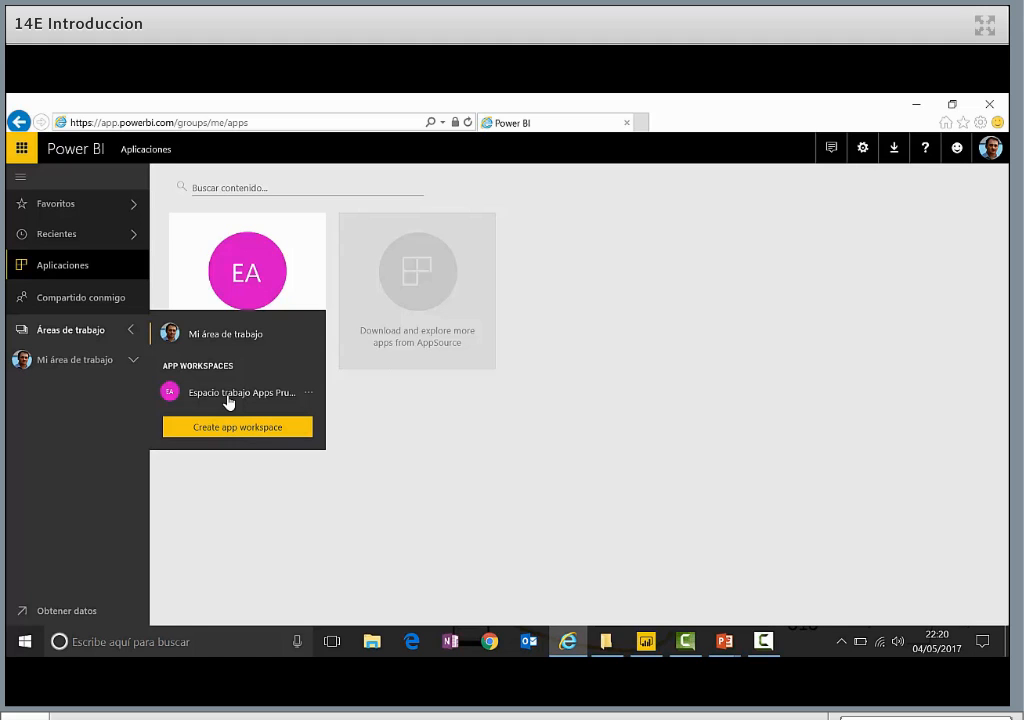
left_click(60, 372)
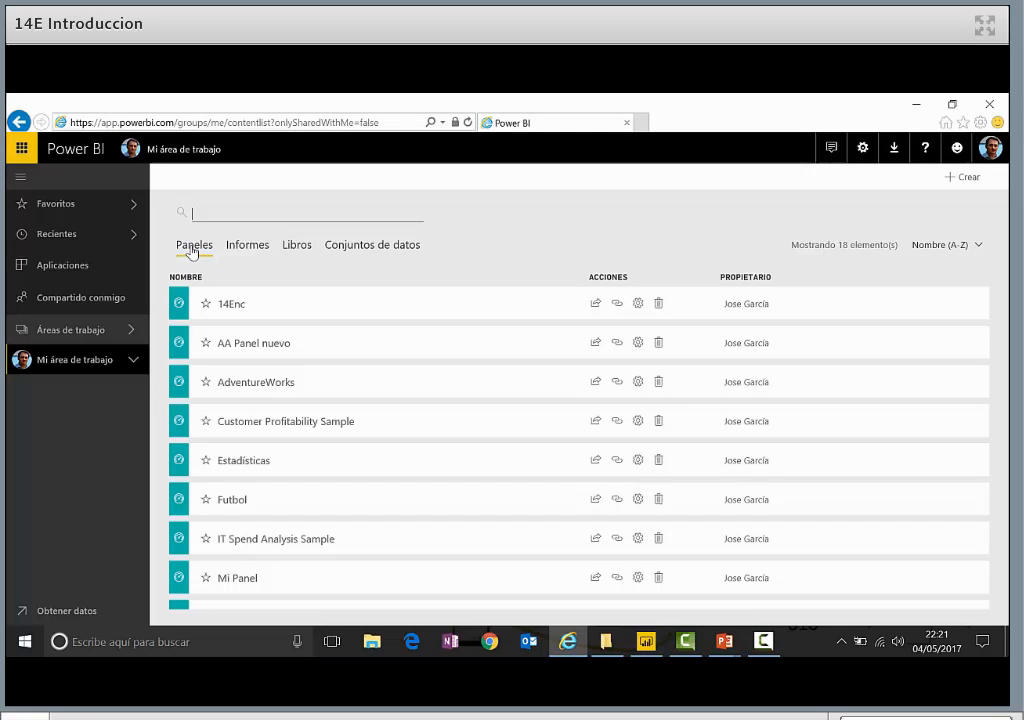
left_click(247, 249)
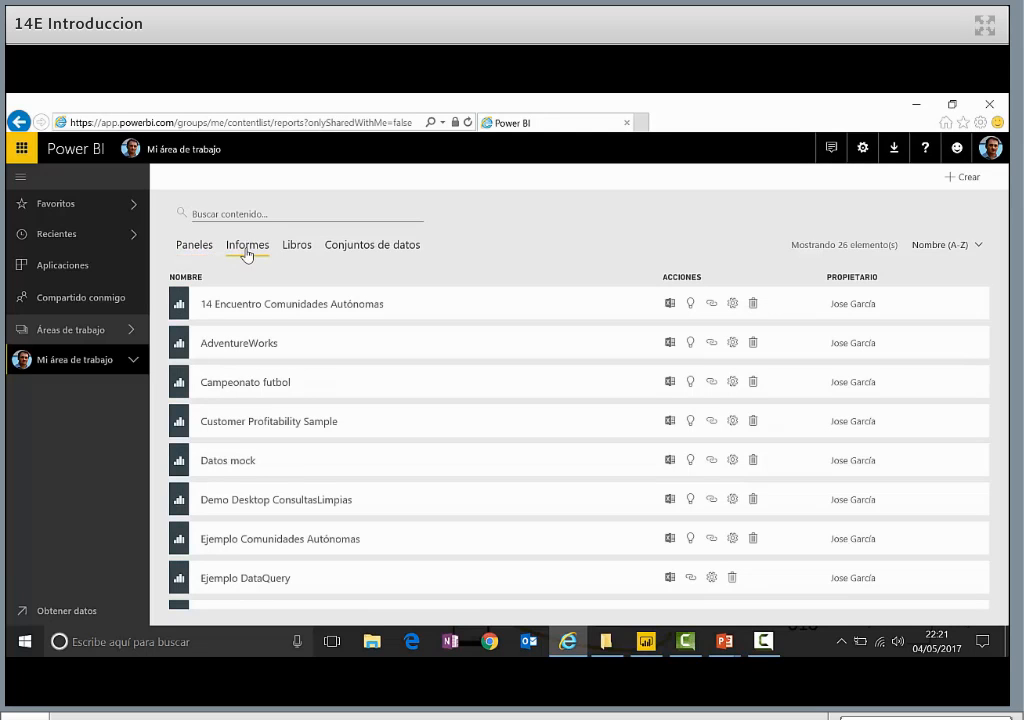
left_click(297, 250)
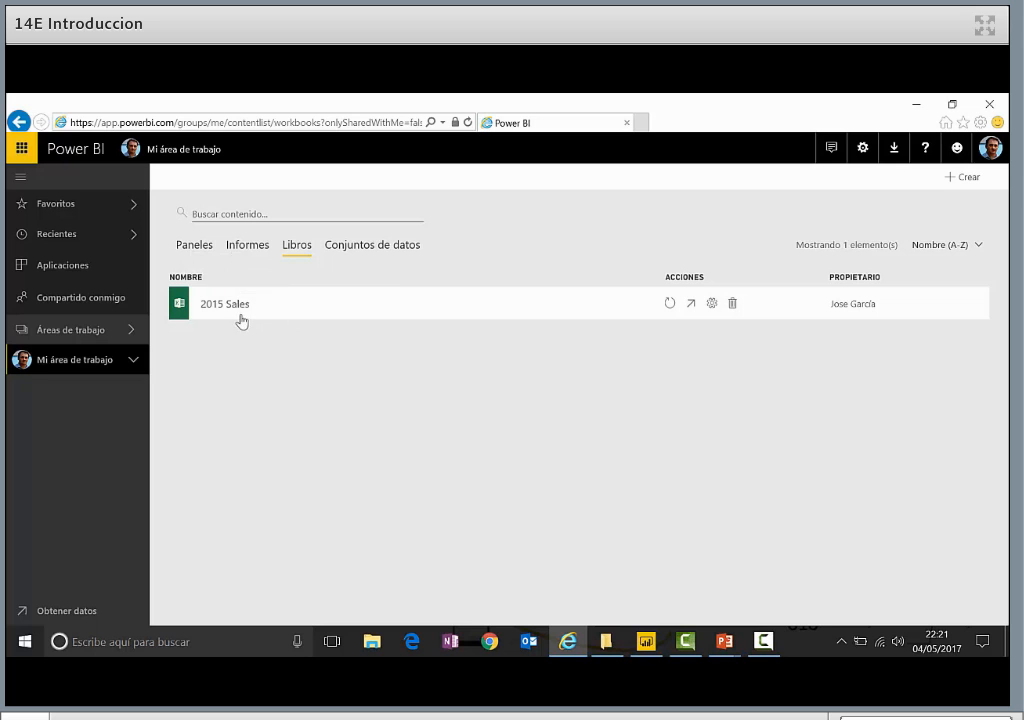
left_click(372, 246)
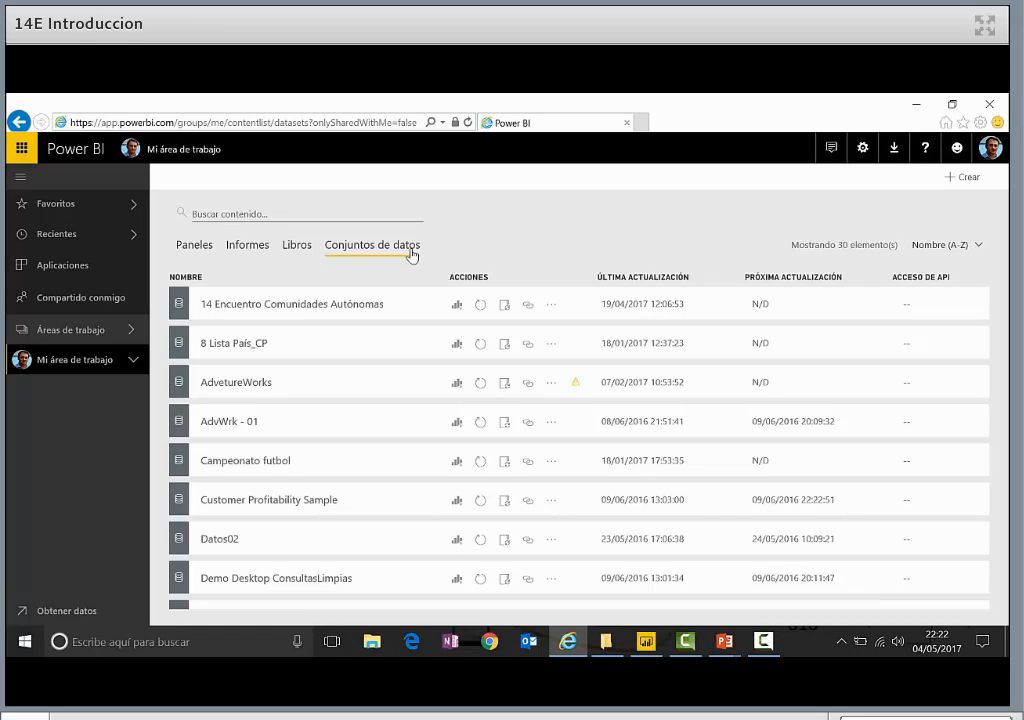
left_click(194, 246)
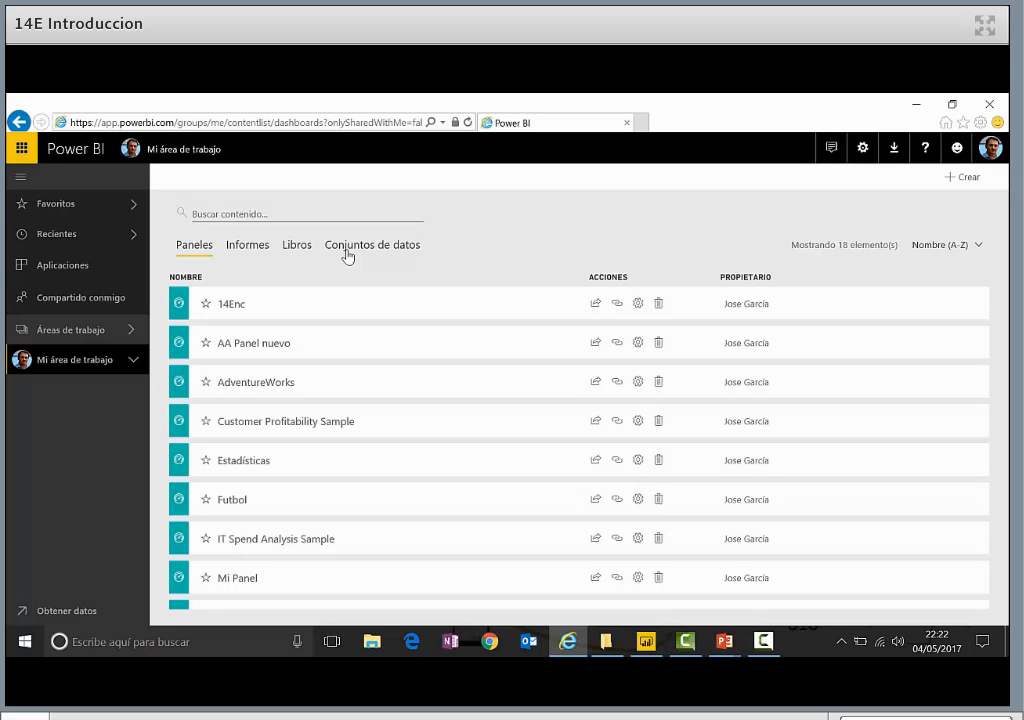
Step: View the Recientes, Favoritos and Compartido conmigo content in the Power BI service
left_click(71, 234)
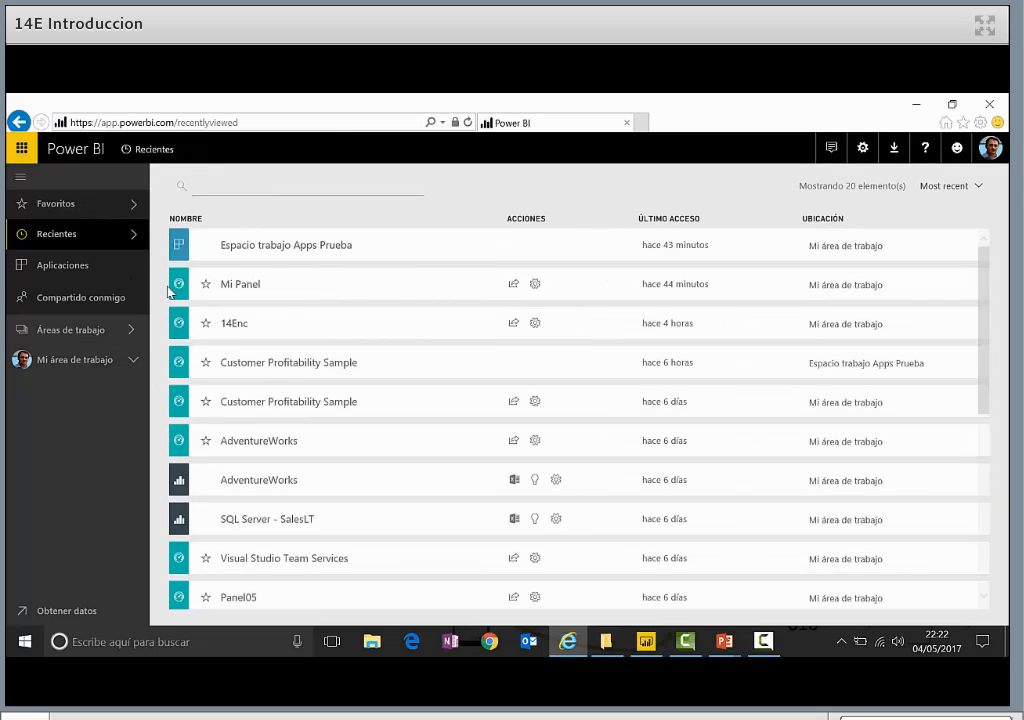
left_click(86, 206)
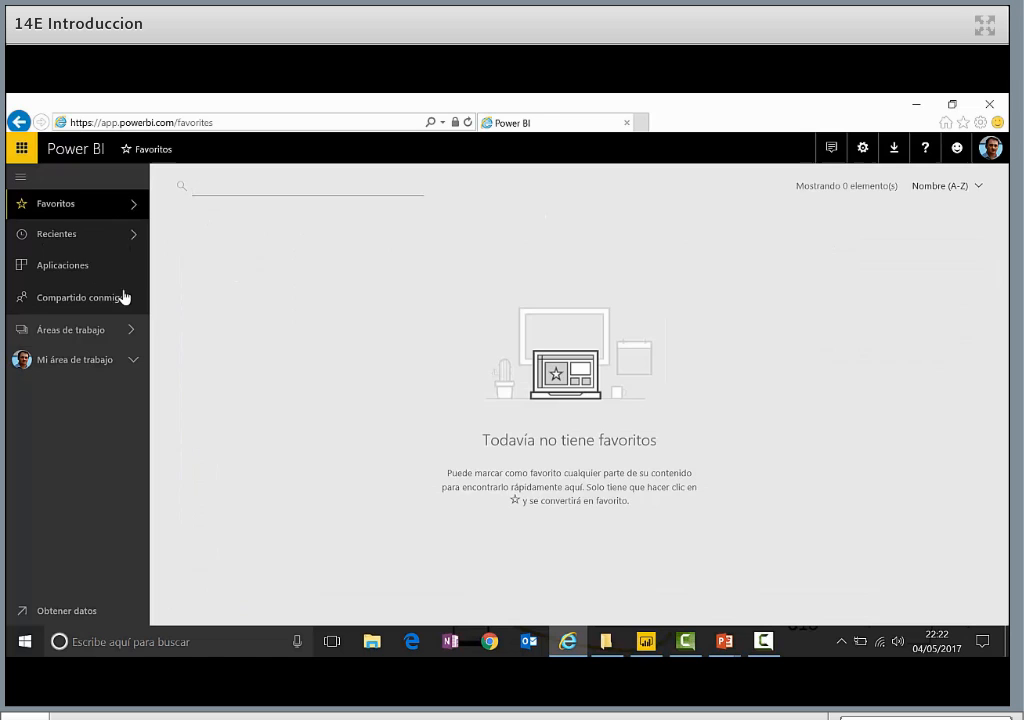
left_click(67, 302)
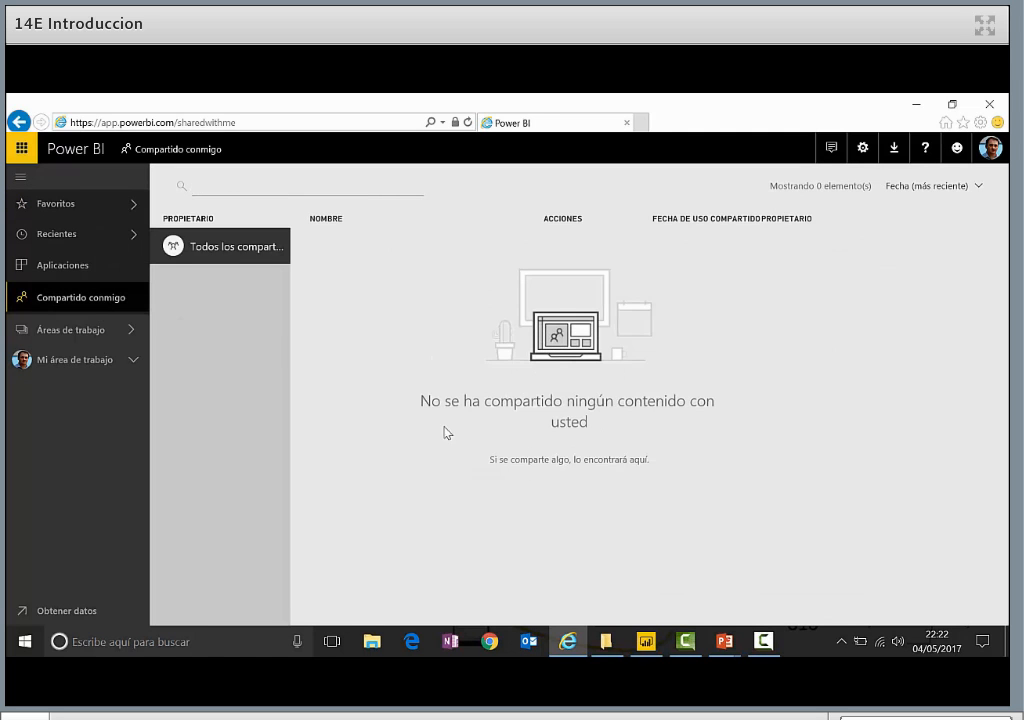
Step: Return to Mi área de trabajo, and view the service's download options and close their list
left_click(73, 361)
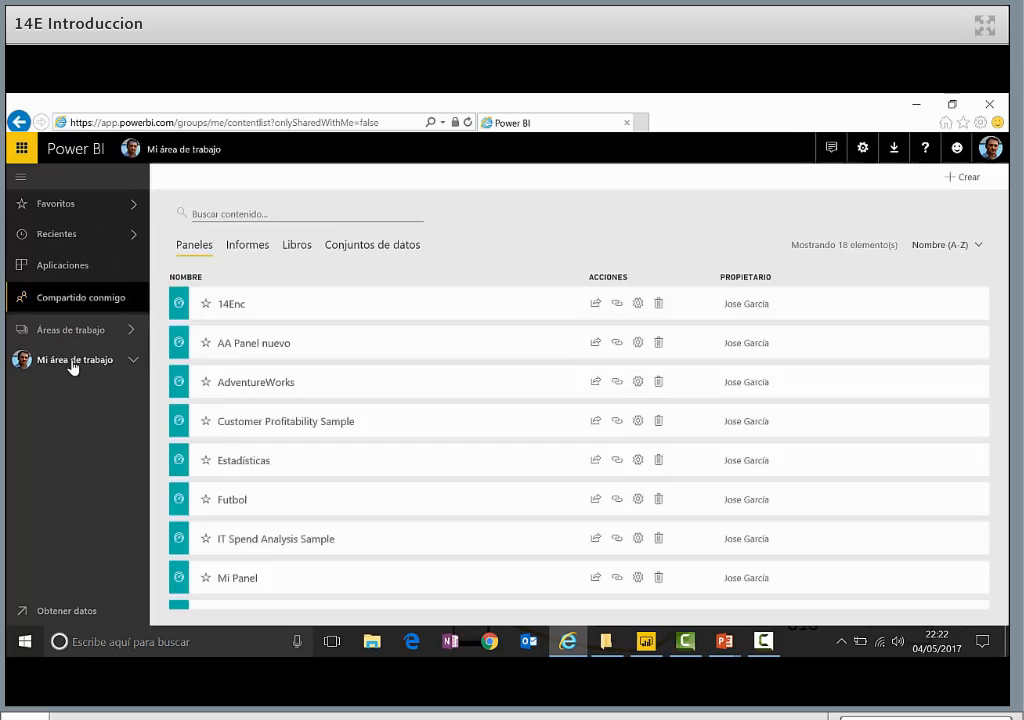
left_click(886, 151)
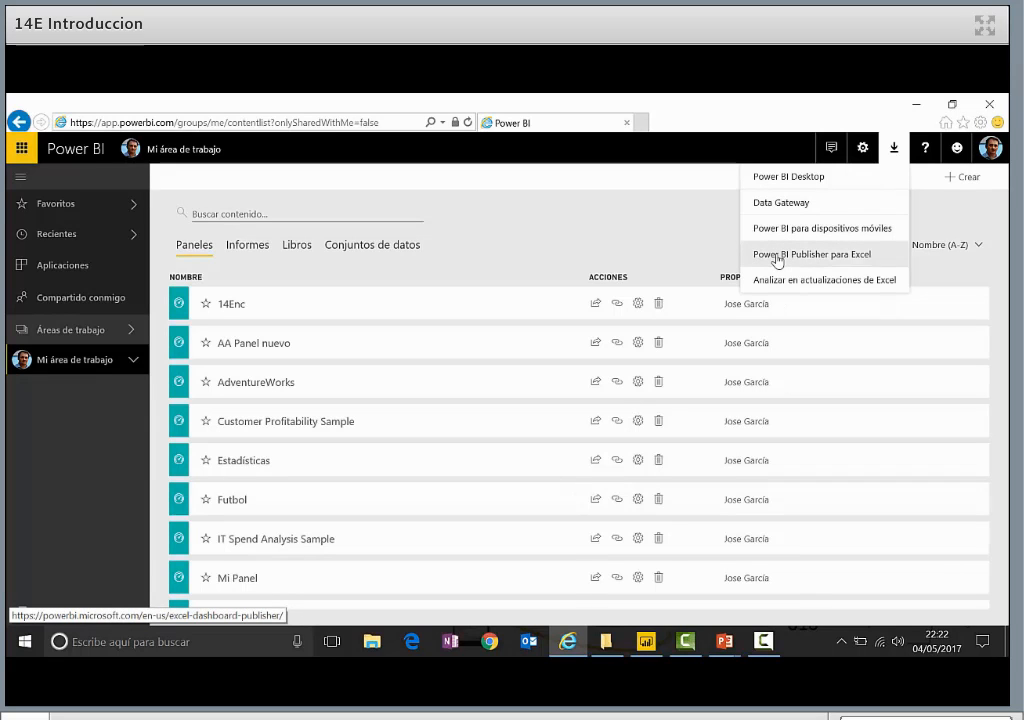
left_click(688, 238)
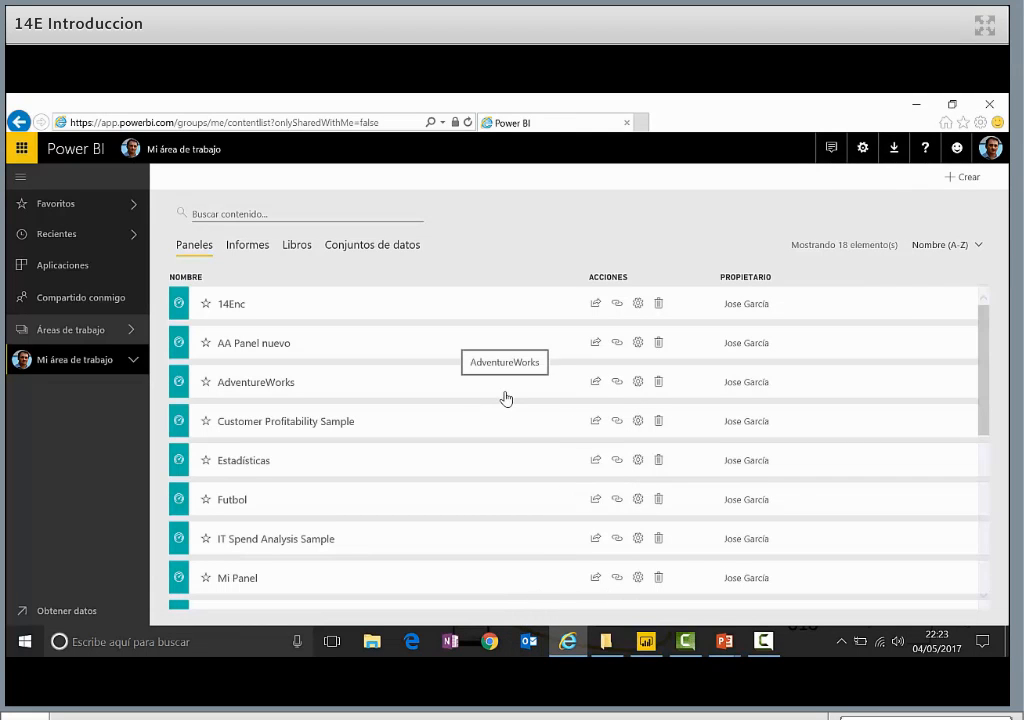
Step: Switch to the running PowerPoint slide show and advance to the Productos slide about Puerta de enlace a datos
mouse_move(724, 651)
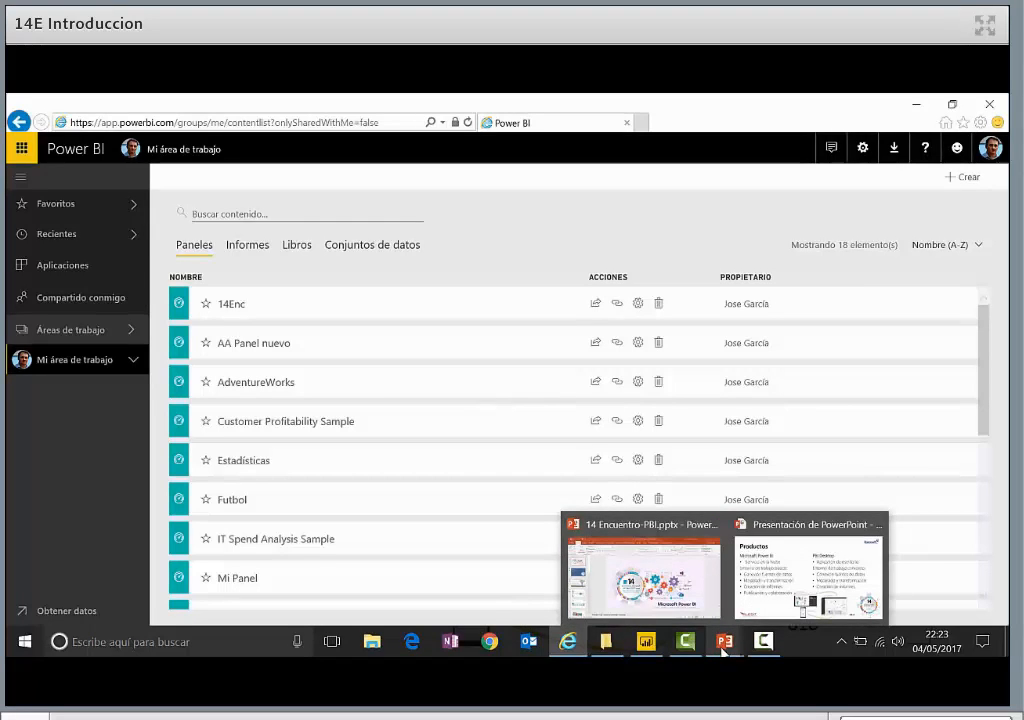
left_click(776, 611)
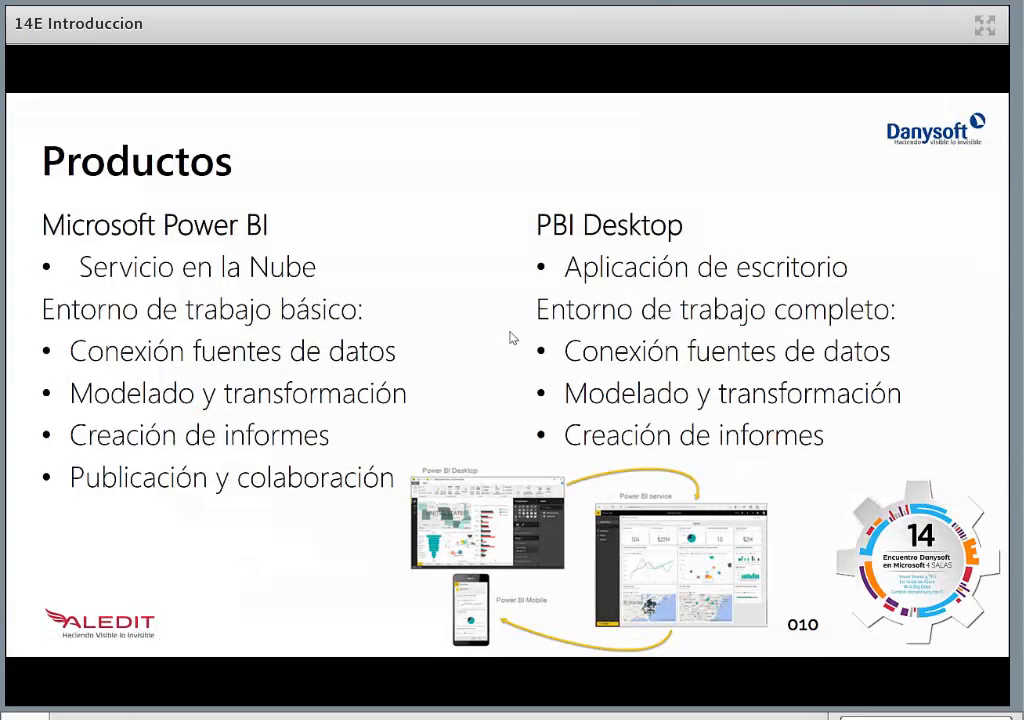
left_click(510, 337)
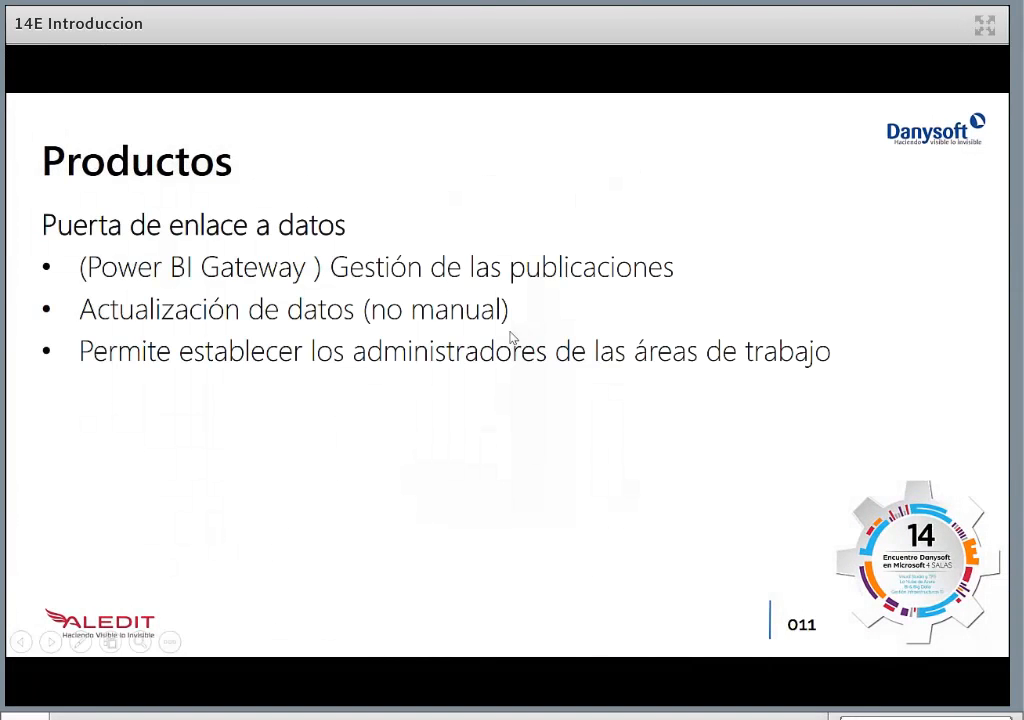